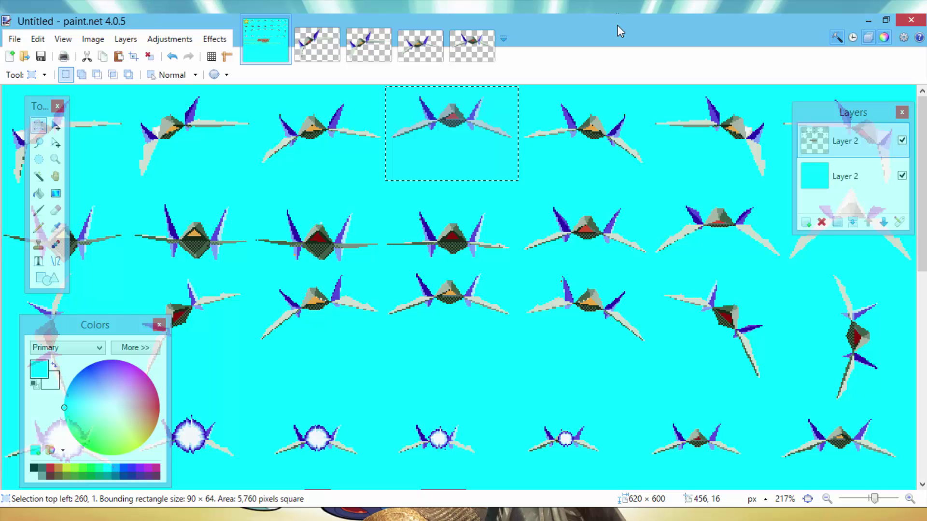
# Review the sprite names in the starfox sprites folder without saving, and look through the open sprite images, ending on Sprite 4
pyautogui.click(495, 49)
pyautogui.click(15, 39)
pyautogui.click(32, 131)
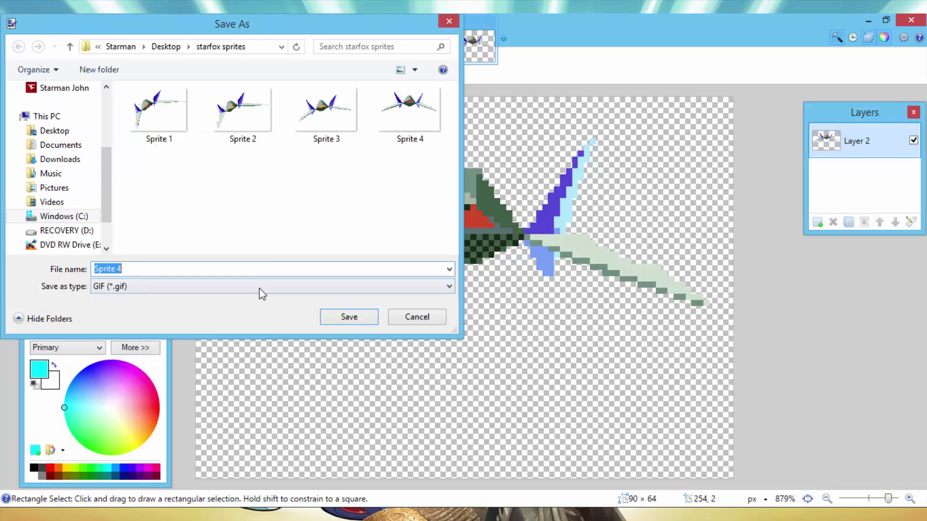
pyautogui.click(149, 141)
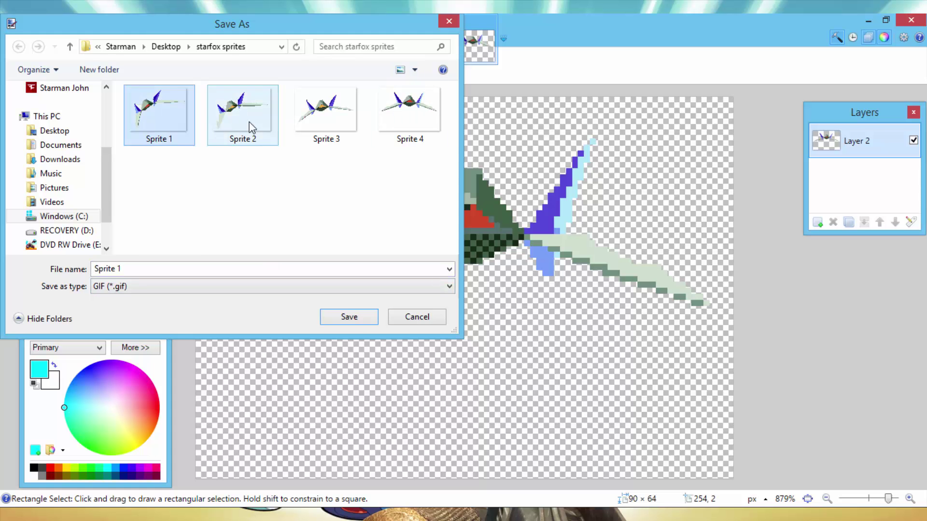
pyautogui.click(238, 133)
pyautogui.press('Escape')
pyautogui.click(415, 44)
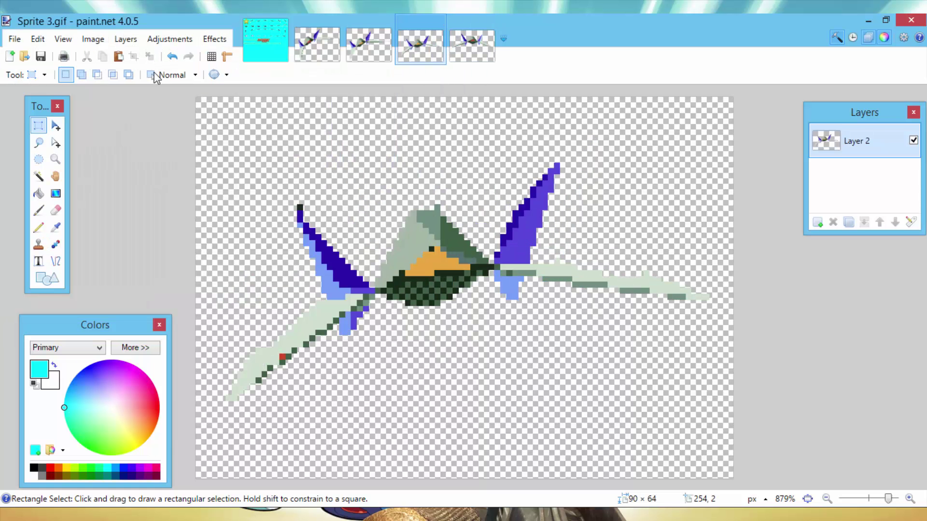
pyautogui.click(319, 42)
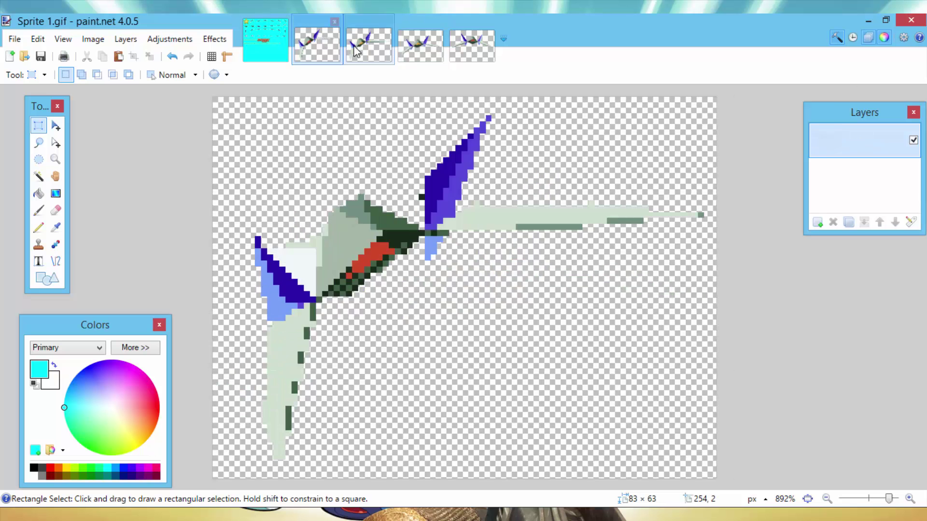
pyautogui.click(368, 45)
pyautogui.click(472, 46)
# Create a new 90 × 64 pixel image and copy the fifth top-row ship from the sprite sheet, selecting about 90 × 63 pixels
pyautogui.click(27, 40)
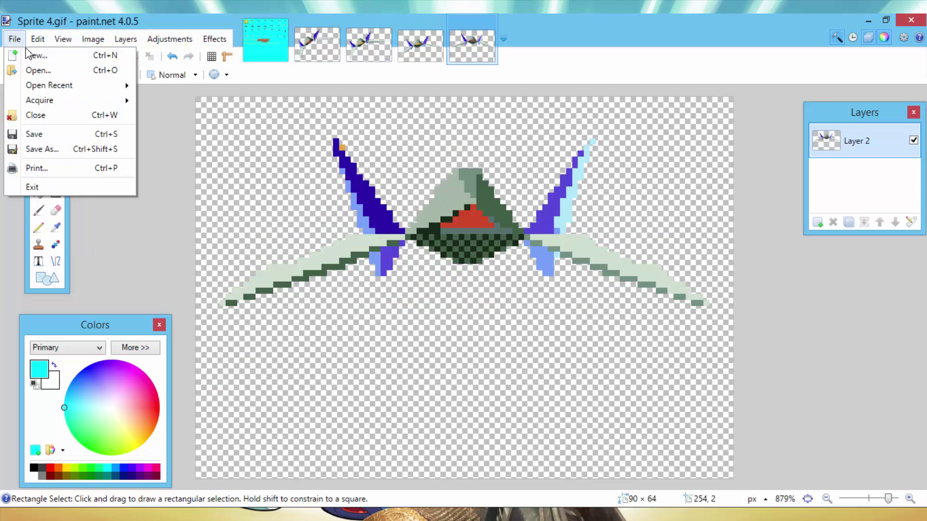
pyautogui.click(34, 56)
pyautogui.click(480, 340)
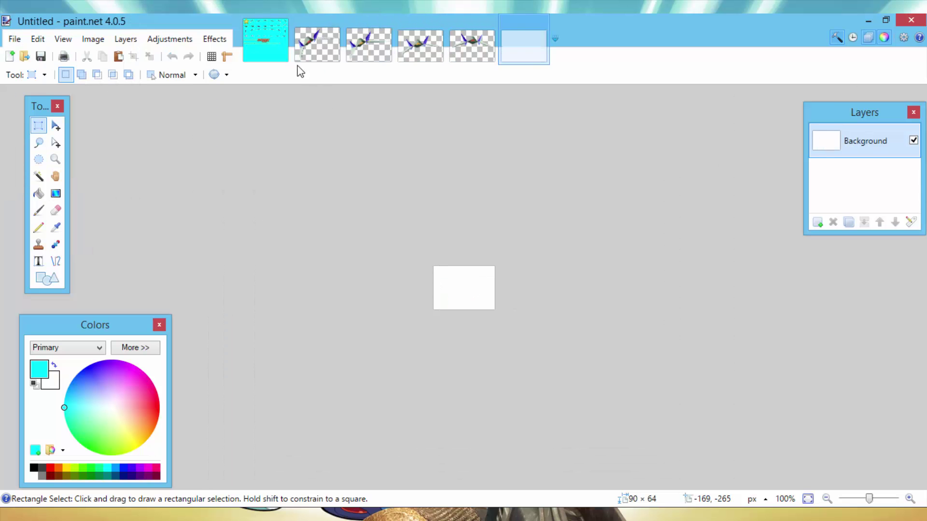
pyautogui.click(265, 41)
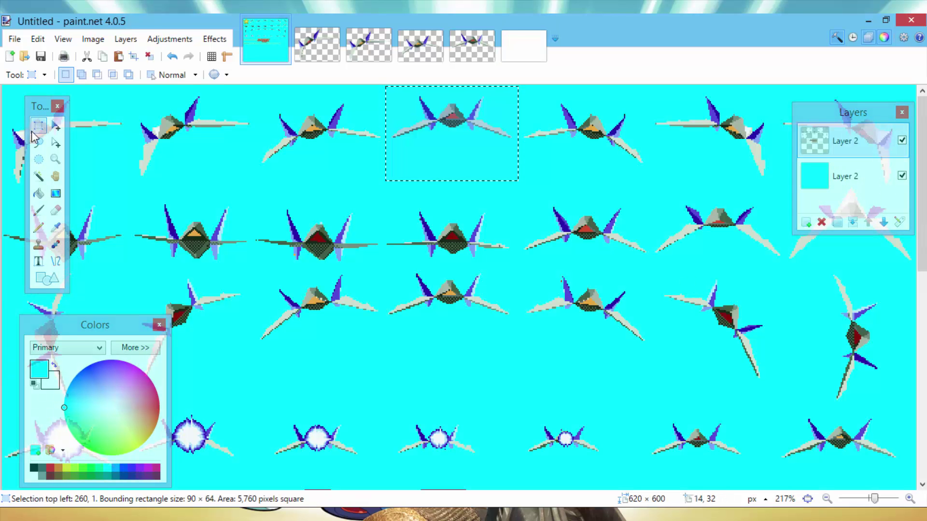
pyautogui.moveTo(517, 85); pyautogui.dragTo(649, 177)
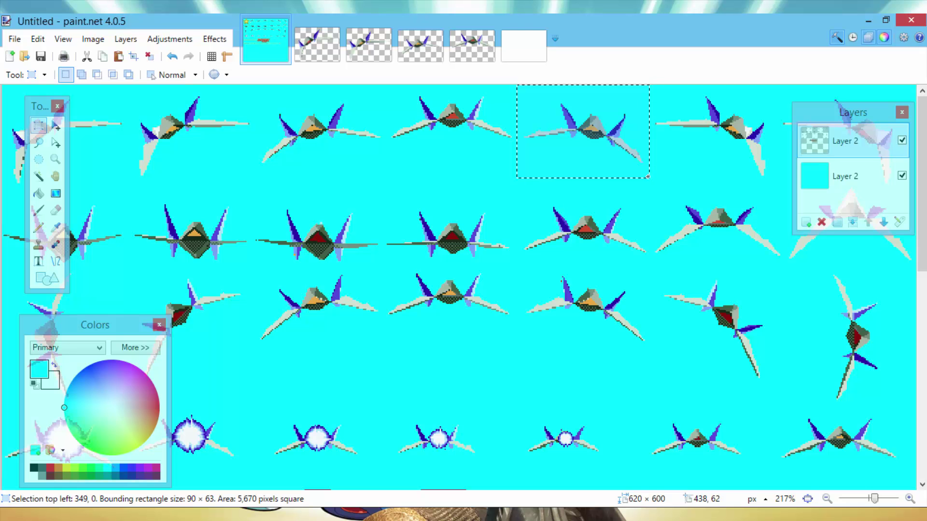
# Paste the copied ship into the new blank image on an added transparent layer, with the white Background layer deleted
pyautogui.click(538, 30)
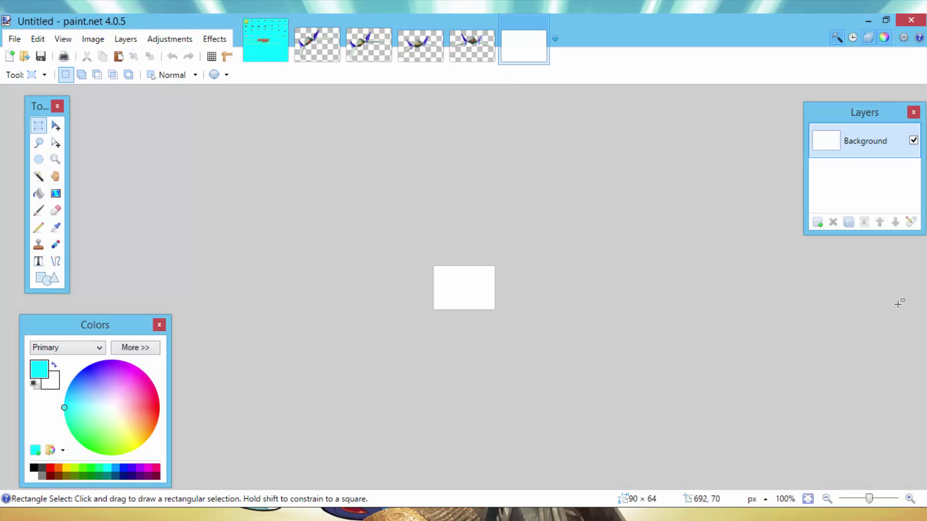
pyautogui.click(818, 222)
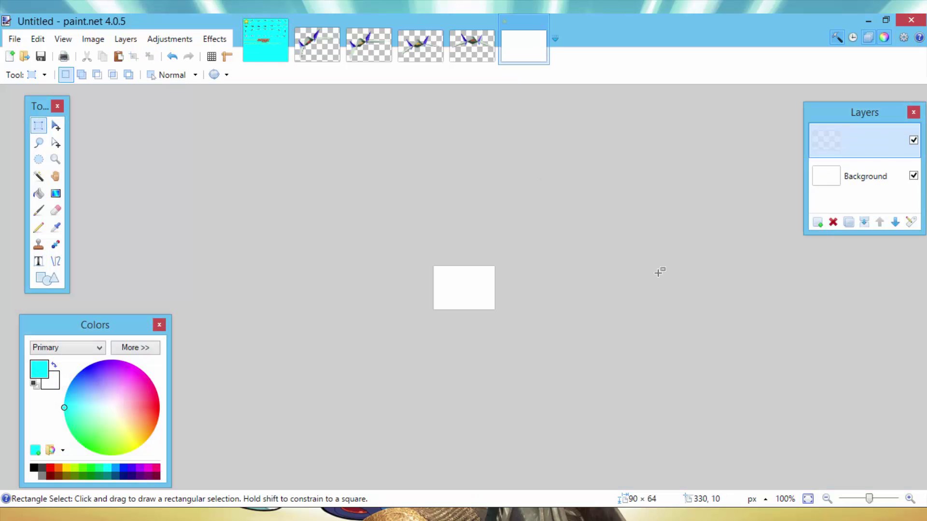
pyautogui.click(833, 222)
pyautogui.hotkey('ctrl', 'v')
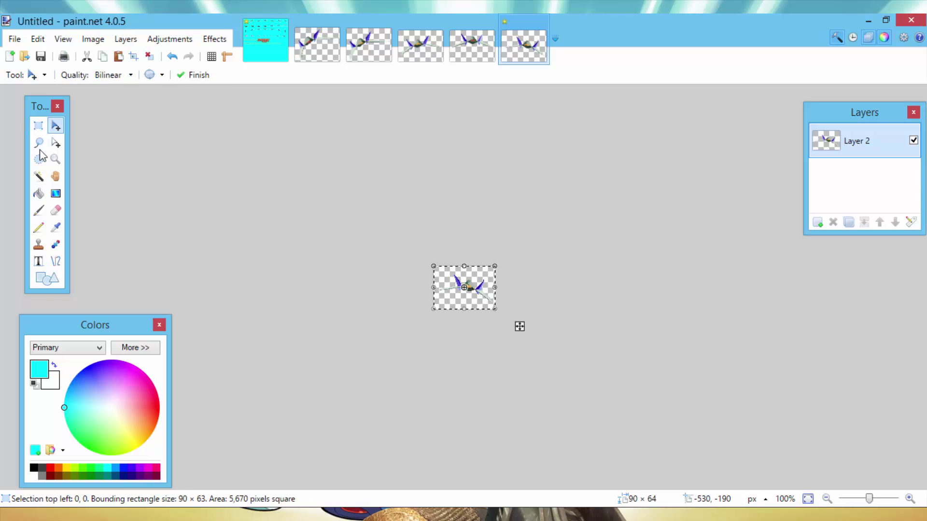
pyautogui.click(38, 126)
# Save the image as Sprite 5 in GIF format in the starfox sprites folder, accepting the default save configuration
pyautogui.click(15, 39)
pyautogui.click(37, 147)
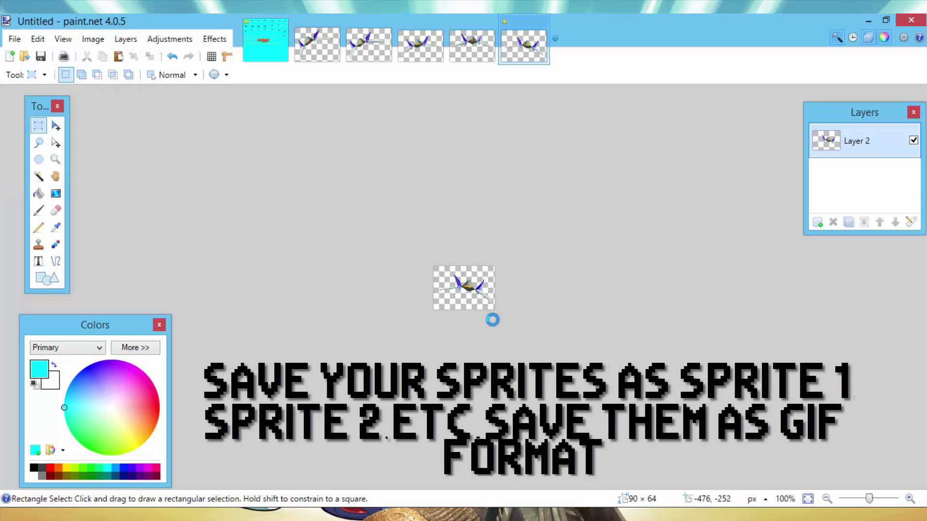
pyautogui.click(296, 287)
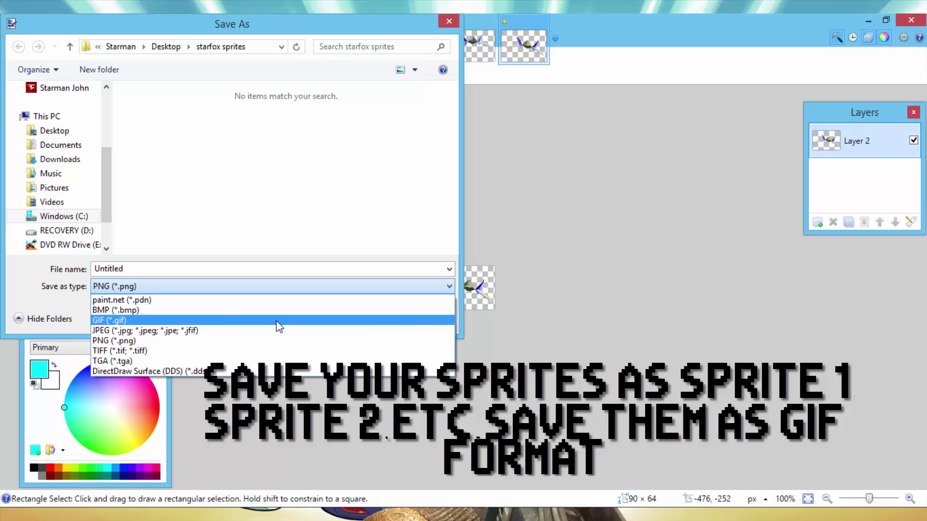
pyautogui.click(283, 321)
pyautogui.click(222, 273)
pyautogui.click(390, 138)
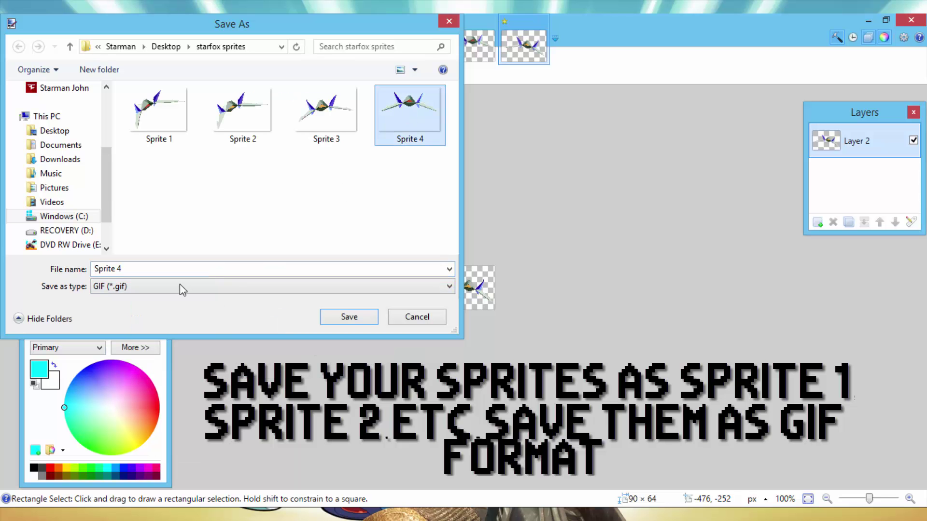
pyautogui.click(182, 271)
pyautogui.press('BackSpace')
pyautogui.write('5')
pyautogui.click(354, 319)
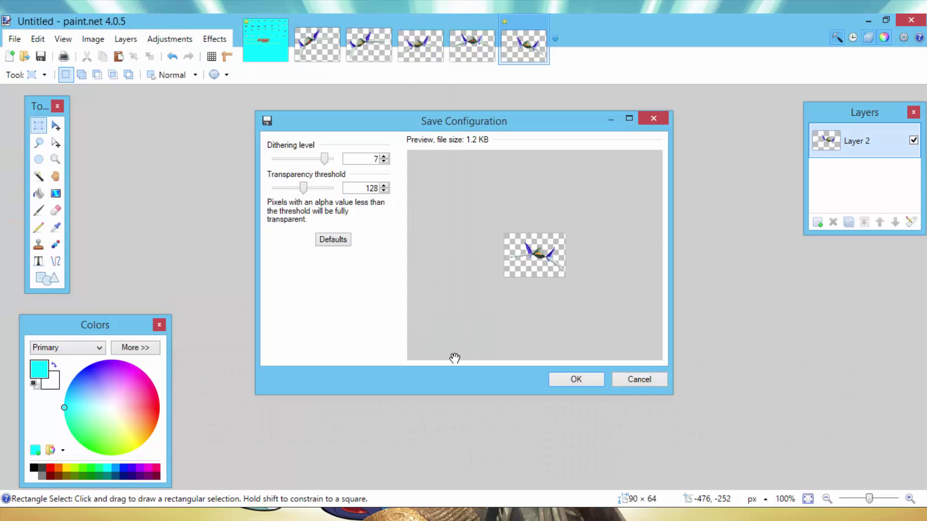
pyautogui.press('Return')
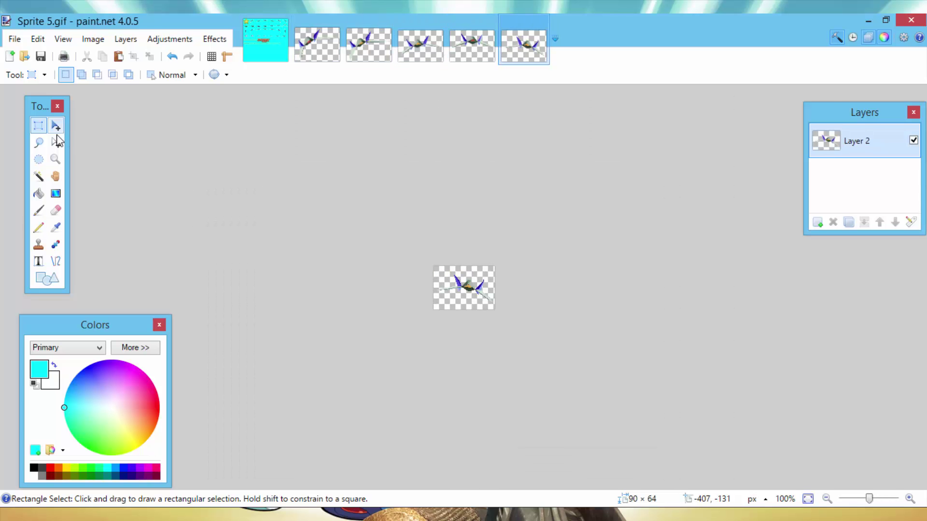
# Create another new blank image of 90 × 63 pixels
pyautogui.click(55, 158)
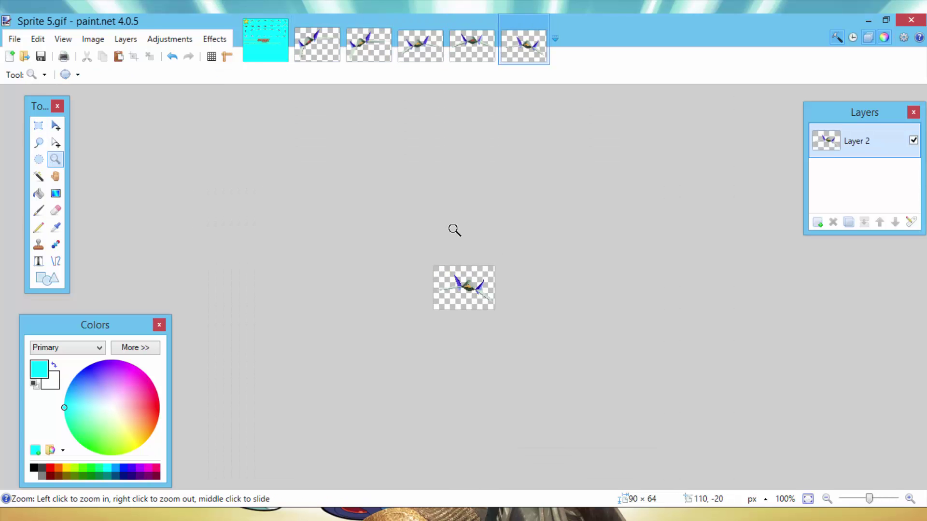
pyautogui.moveTo(454, 230); pyautogui.dragTo(632, 400)
pyautogui.click(13, 43)
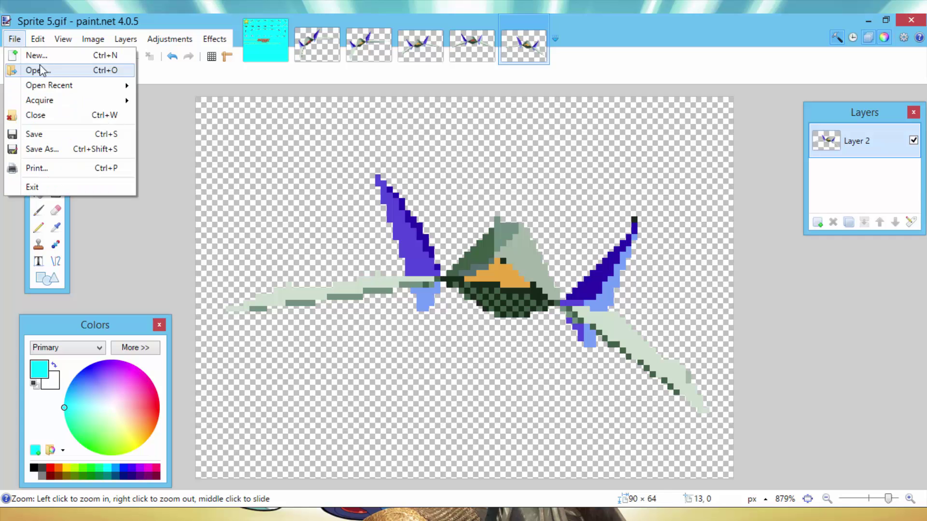
pyautogui.click(34, 54)
pyautogui.click(478, 345)
# Move the Layers window off the top-row ships and copy the sixth ship from the sprite sheet, selecting about 91 × 72 pixels
pyautogui.click(265, 41)
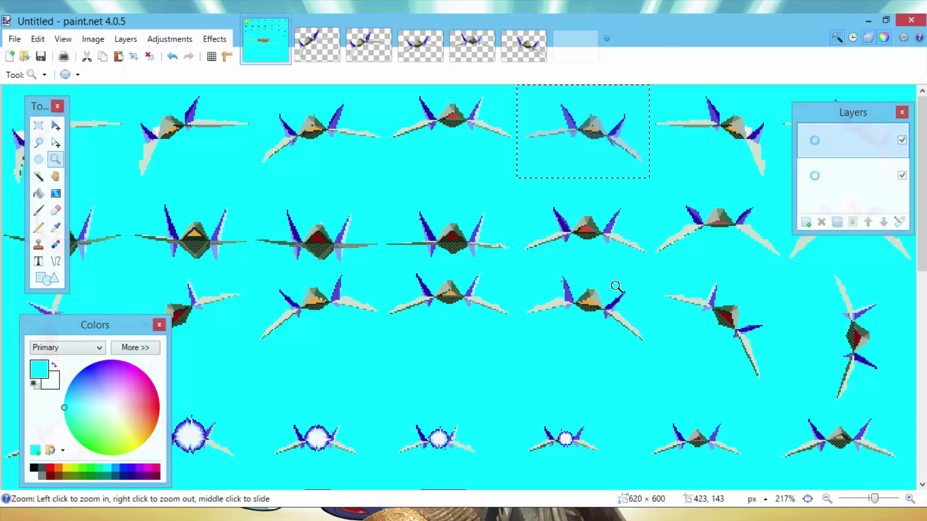
pyautogui.moveTo(875, 118); pyautogui.dragTo(854, 359)
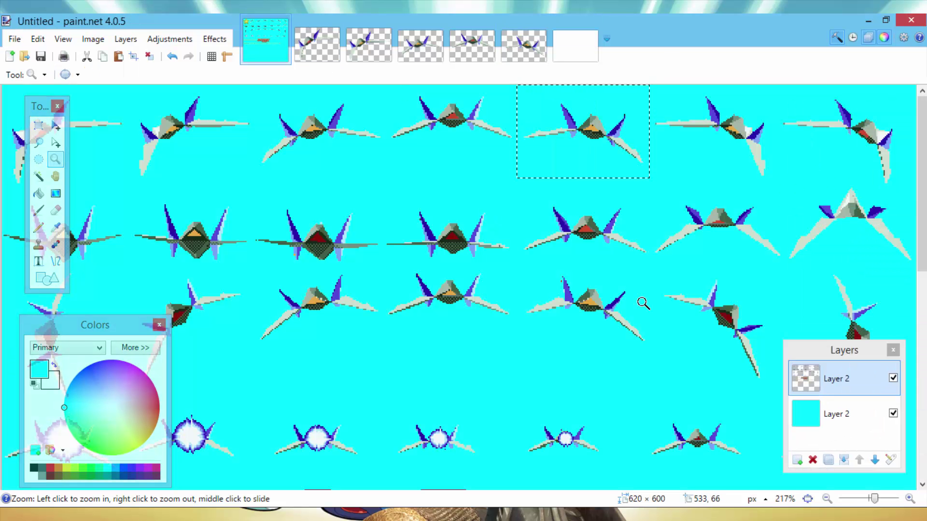
pyautogui.click(38, 125)
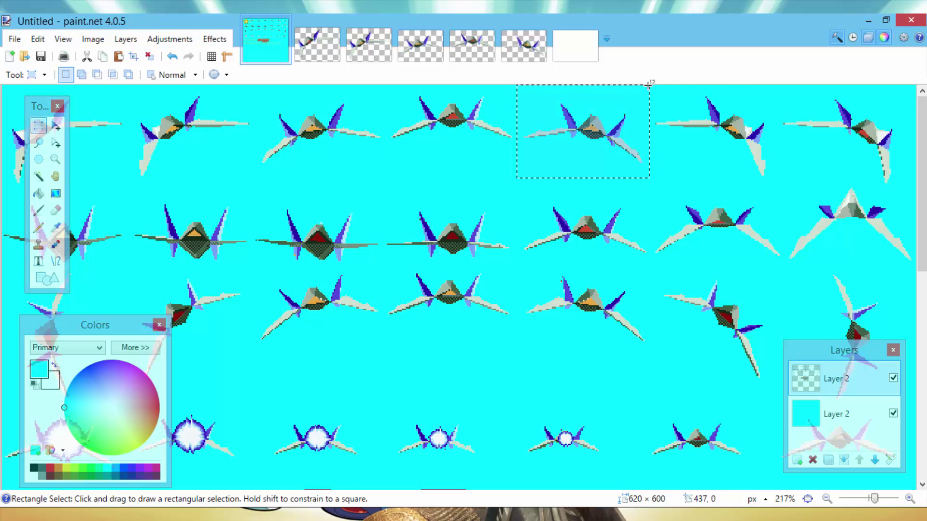
pyautogui.moveTo(649, 86); pyautogui.dragTo(782, 189)
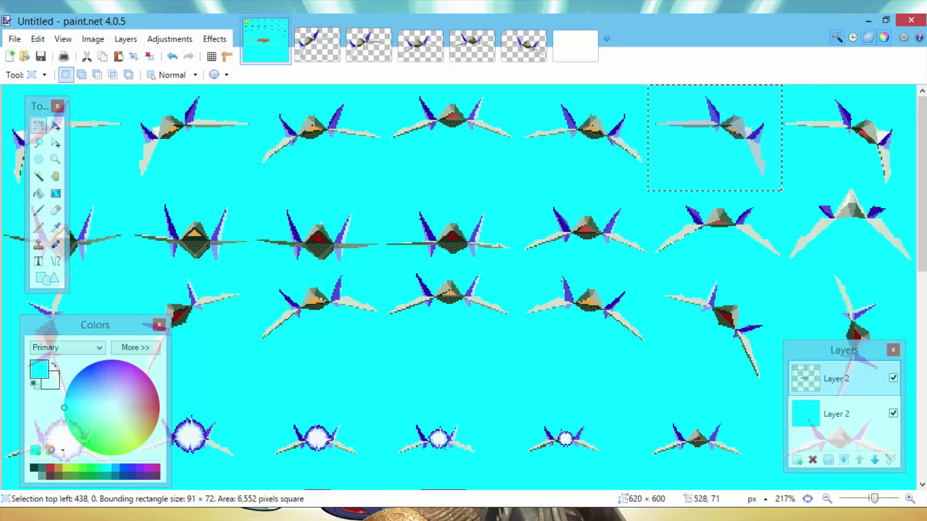
# Paste the copied ship onto a new transparent layer, expanding the canvas to 91 × 72 pixels, and delete the Background layer
pyautogui.hotkey('ctrl', 'shift', 'Tab')
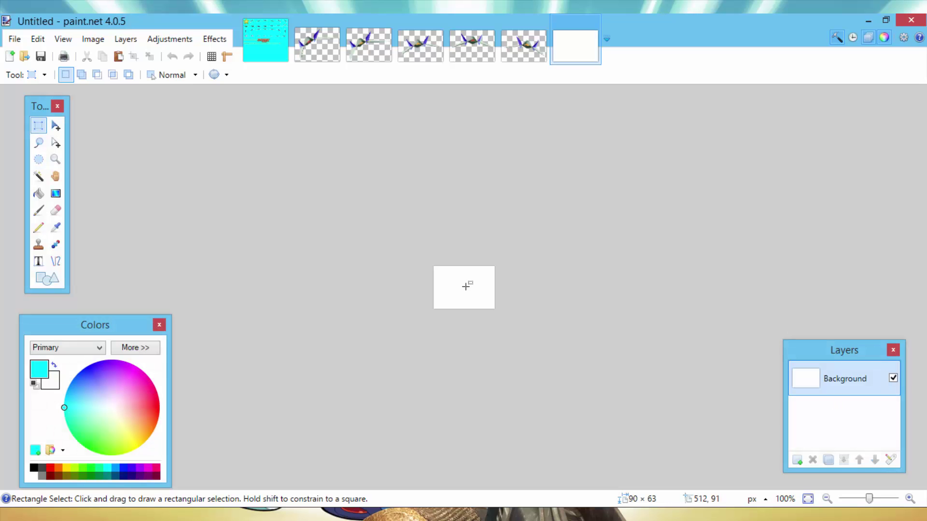
pyautogui.click(55, 160)
pyautogui.moveTo(436, 273); pyautogui.dragTo(493, 307)
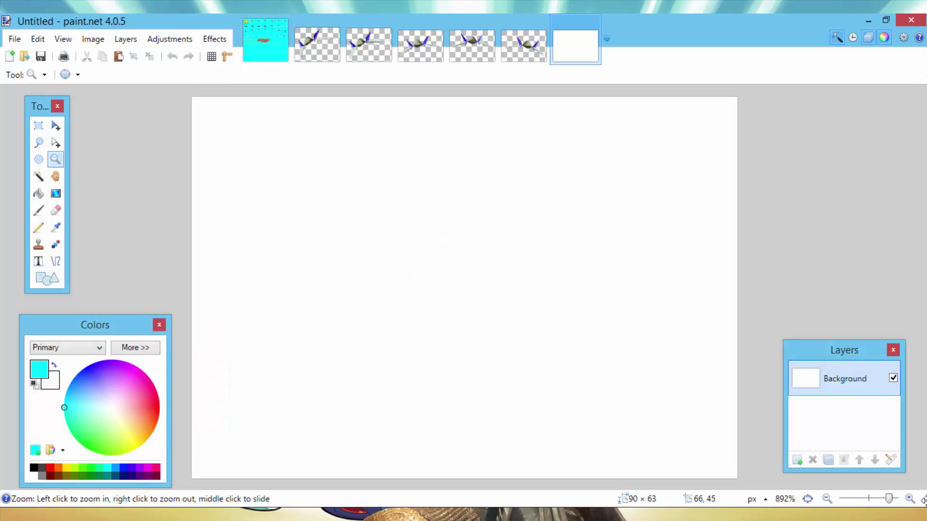
pyautogui.click(797, 460)
pyautogui.hotkey('ctrl', 'v')
pyautogui.click(585, 358)
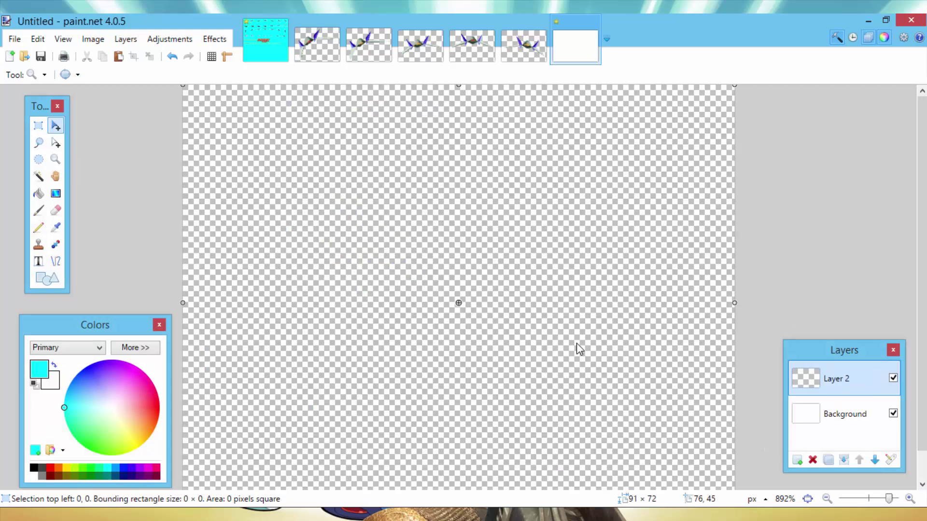
pyautogui.click(813, 460)
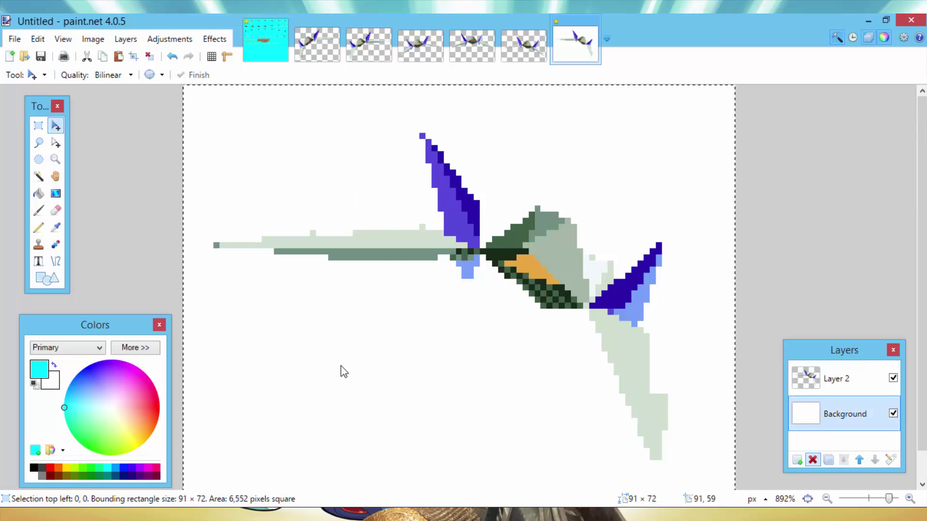
pyautogui.press('z')
pyautogui.rightClick(269, 203)
# Save the image as Sprite 6 in GIF format in the starfox sprites folder, keeping the default save configuration
pyautogui.click(14, 38)
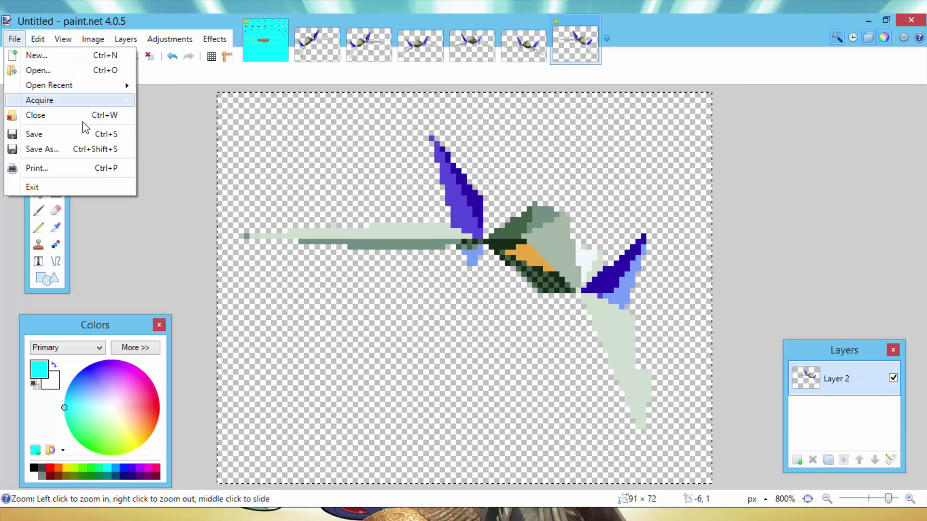
pyautogui.click(83, 130)
pyautogui.click(231, 287)
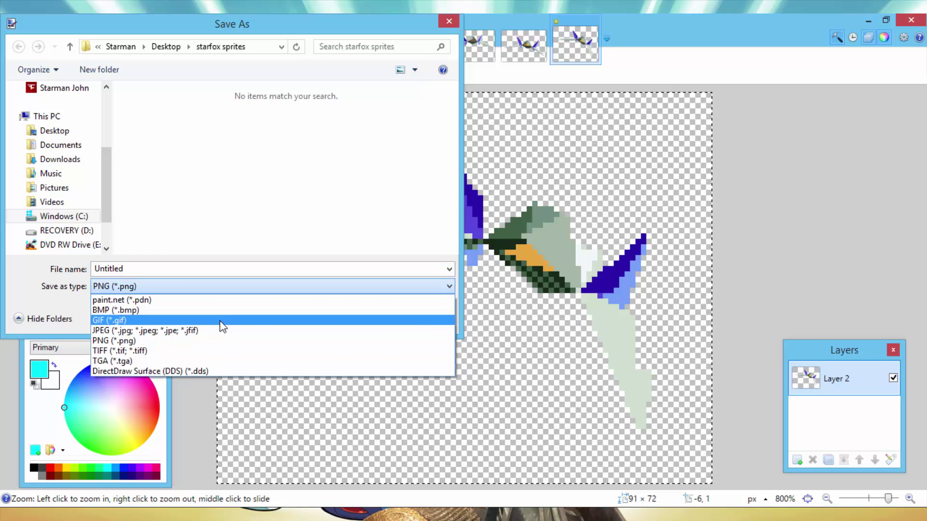
pyautogui.click(220, 316)
pyautogui.click(159, 174)
pyautogui.click(177, 274)
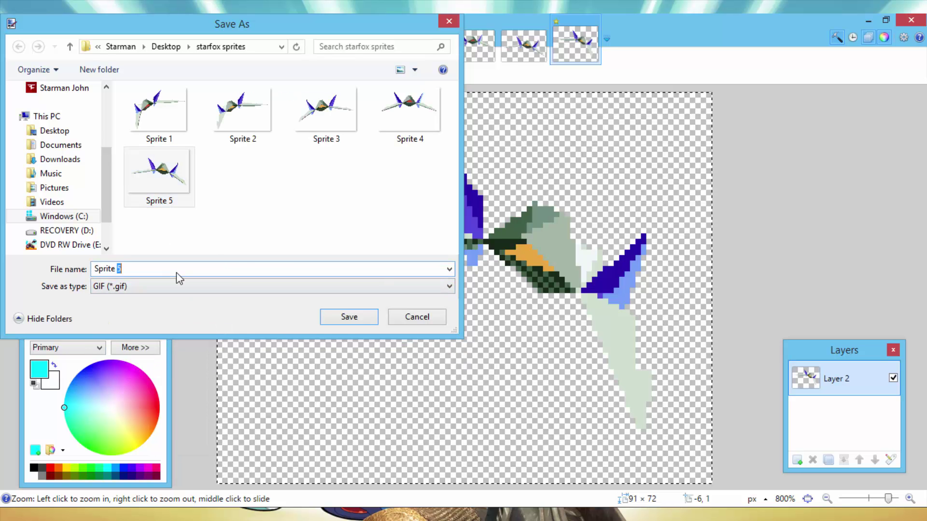
pyautogui.press('BackSpace')
pyautogui.write('6')
pyautogui.click(364, 317)
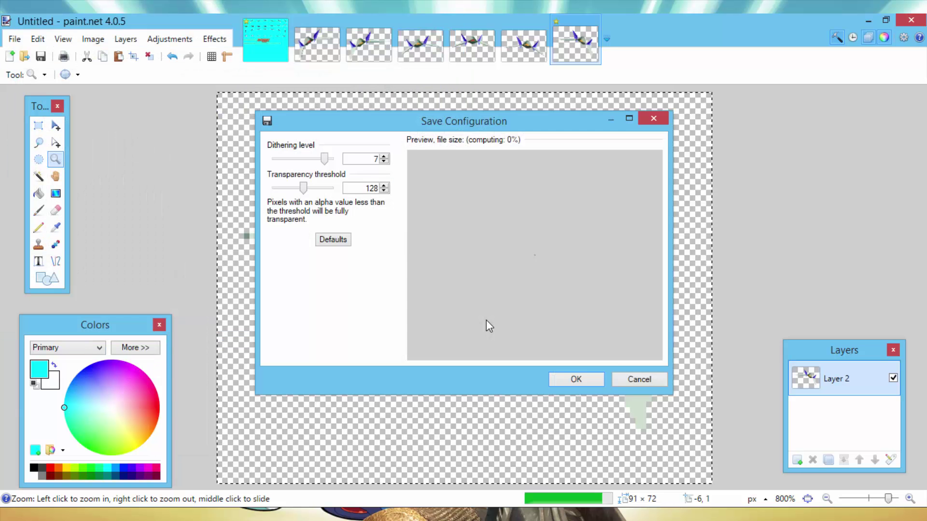
pyautogui.click(599, 380)
# Copy the seventh top-row ship from the sprite sheet, selecting about 85 × 75 pixels
pyautogui.click(279, 57)
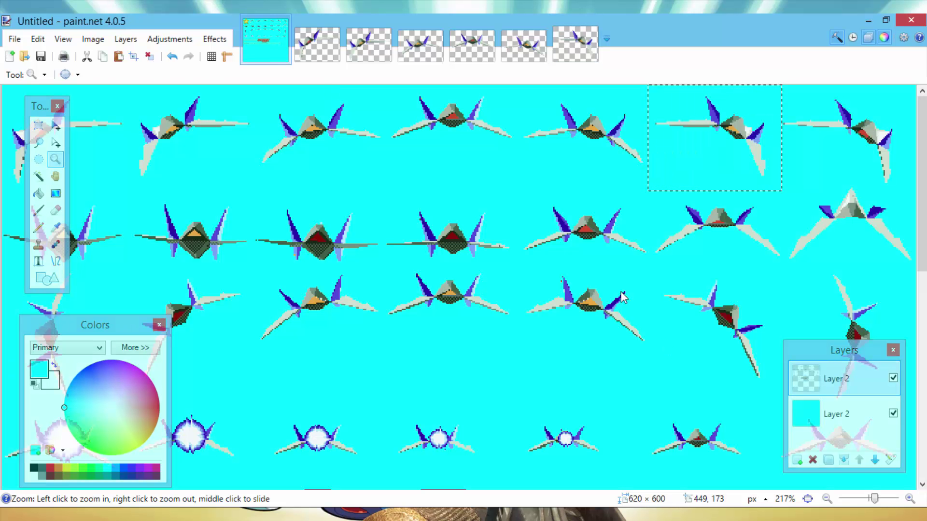
pyautogui.press('s')
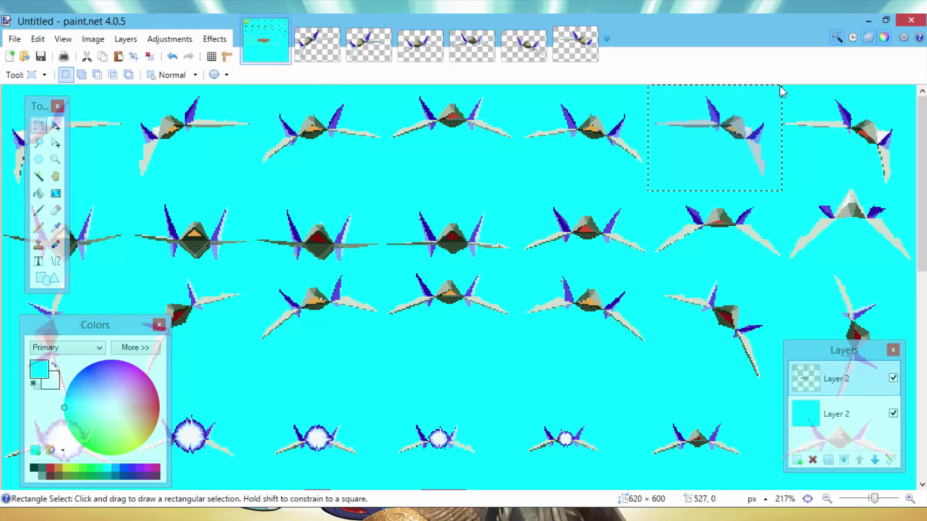
pyautogui.moveTo(781, 85); pyautogui.dragTo(909, 203)
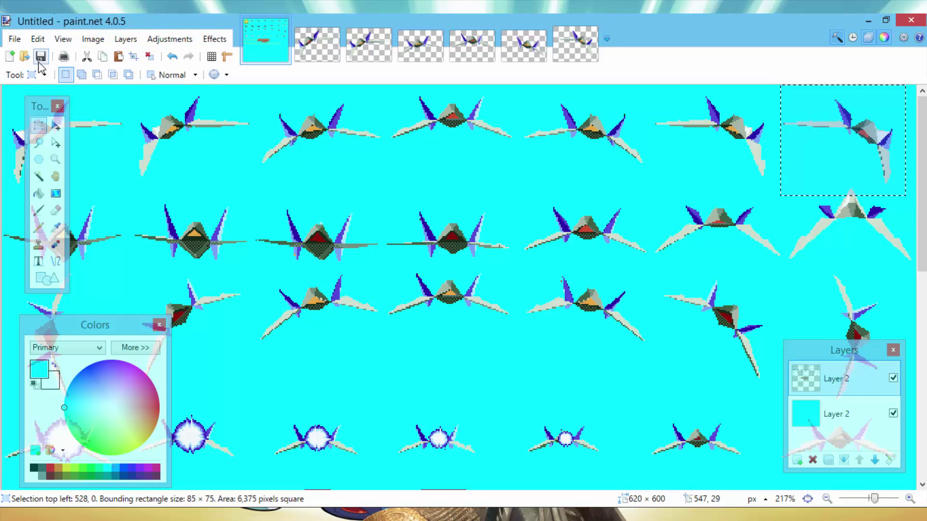
# Create a new 85 × 75 pixel image, and undo a trial paste of the copied ship onto its Background layer
pyautogui.click(15, 39)
pyautogui.click(22, 54)
pyautogui.click(483, 341)
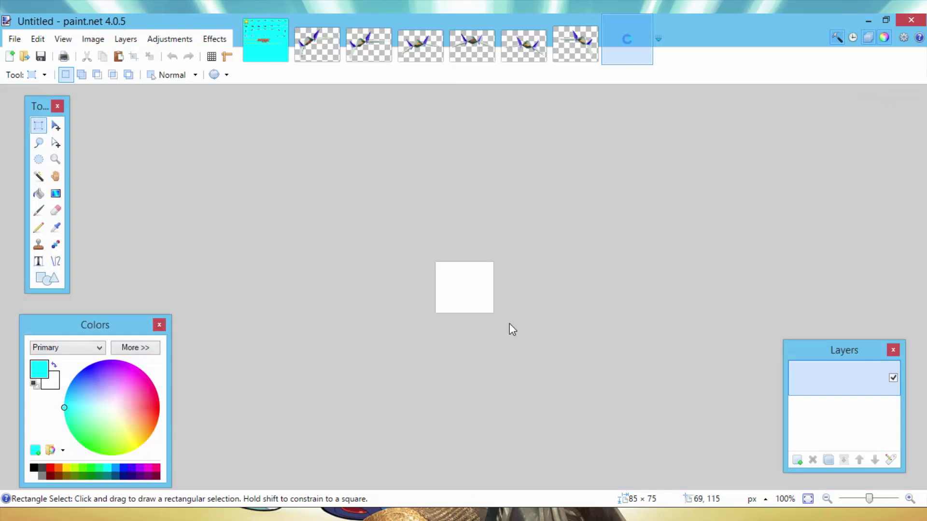
pyautogui.hotkey('ctrl', 'v')
pyautogui.hotkey('ctrl', 'z')
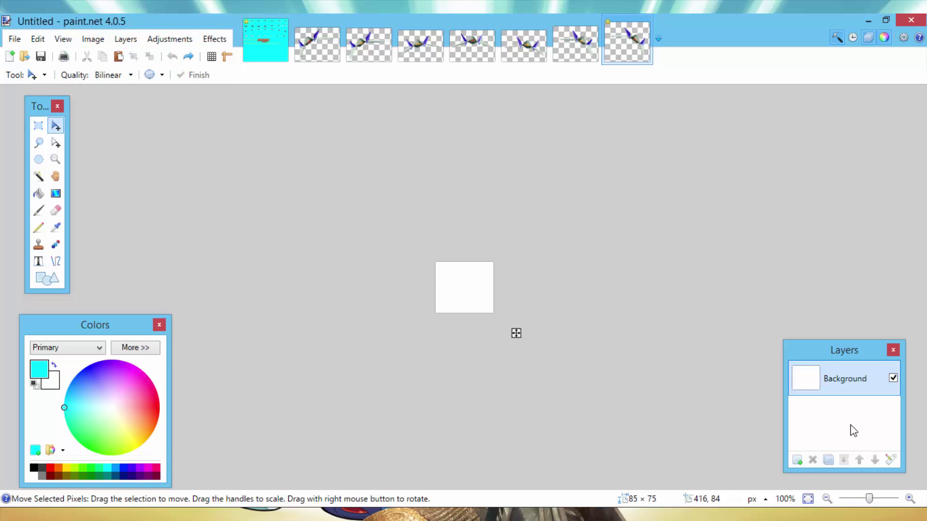
# Paste the copied ship onto a new transparent layer, delete the Background layer and clear the selection
pyautogui.click(799, 462)
pyautogui.hotkey('ctrl', 'v')
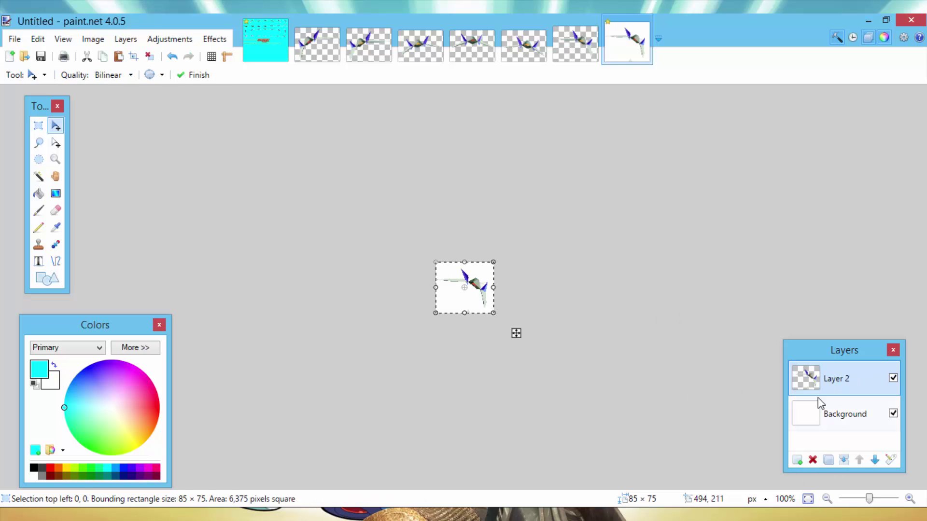
pyautogui.click(820, 410)
pyautogui.click(813, 460)
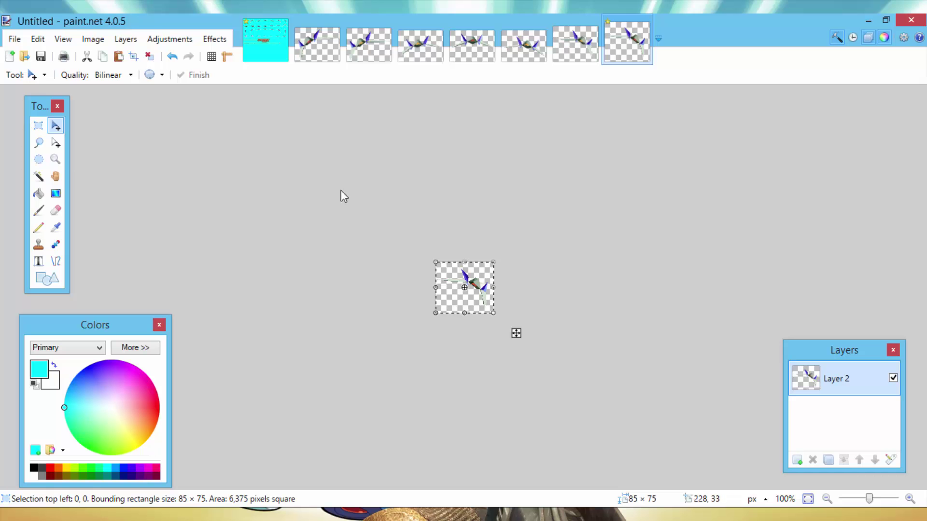
pyautogui.click(38, 126)
pyautogui.click(301, 226)
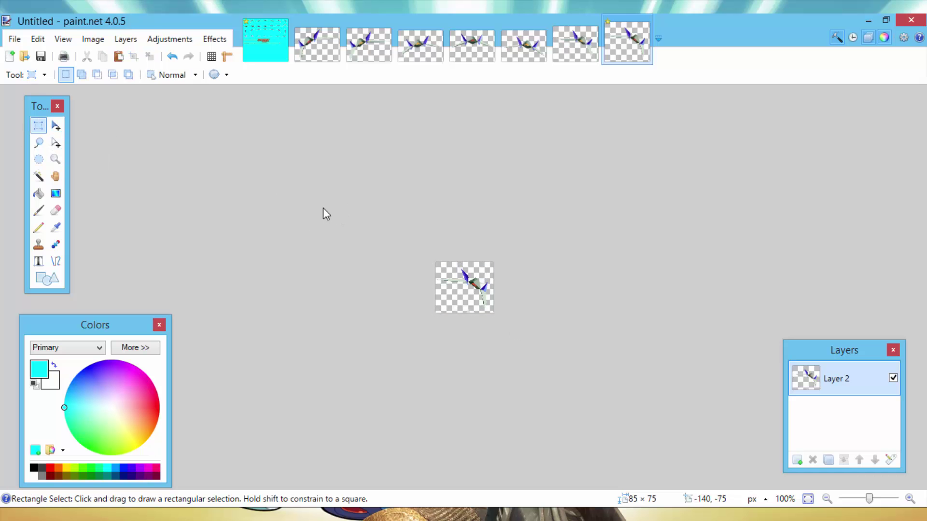
# Look through the open sprite images and return to the unsaved seventh ship to check it enlarged
pyautogui.click(368, 45)
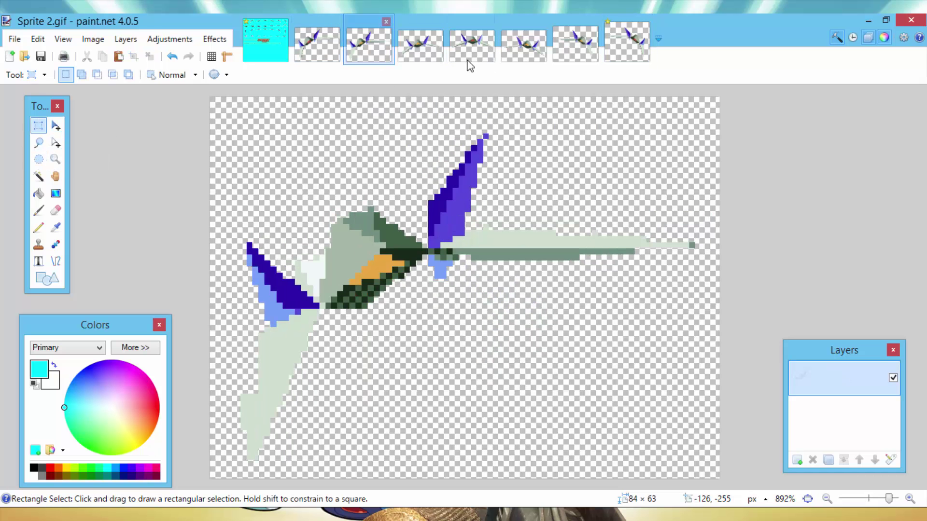
pyautogui.click(420, 45)
pyautogui.click(472, 45)
pyautogui.click(523, 44)
pyautogui.click(628, 44)
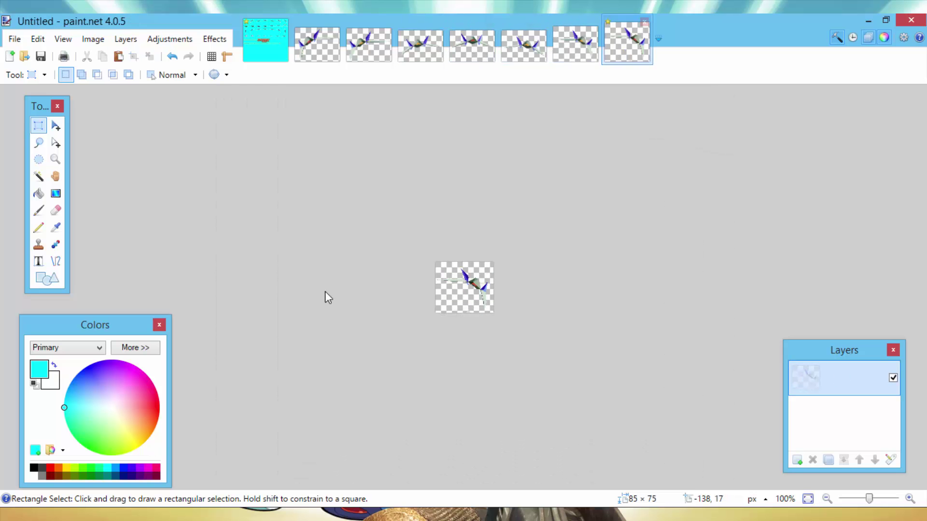
pyautogui.click(56, 159)
pyautogui.hotkey('ctrl', 'b')
# Save the image as Sprite 7 in GIF format in the starfox sprites folder, keeping the default save configuration, and return to the sprite sheet
pyautogui.click(15, 38)
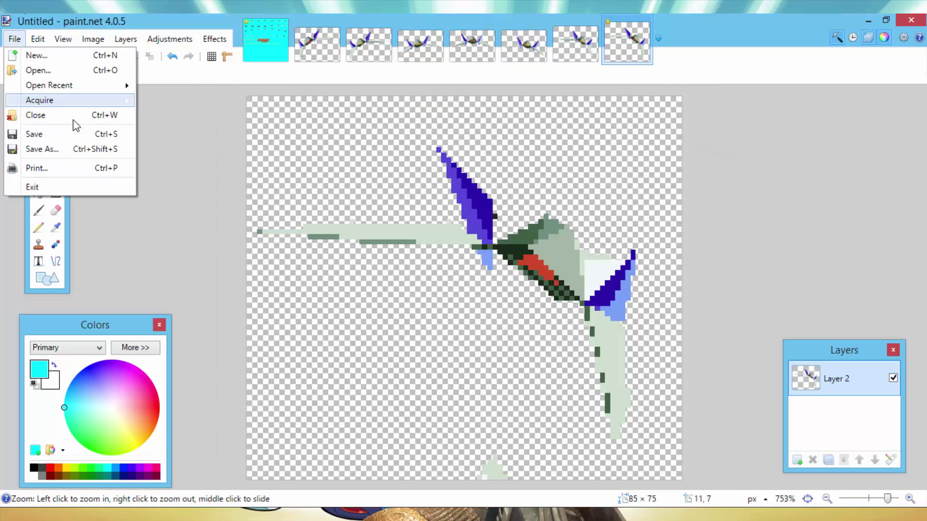
pyautogui.click(73, 134)
pyautogui.click(143, 286)
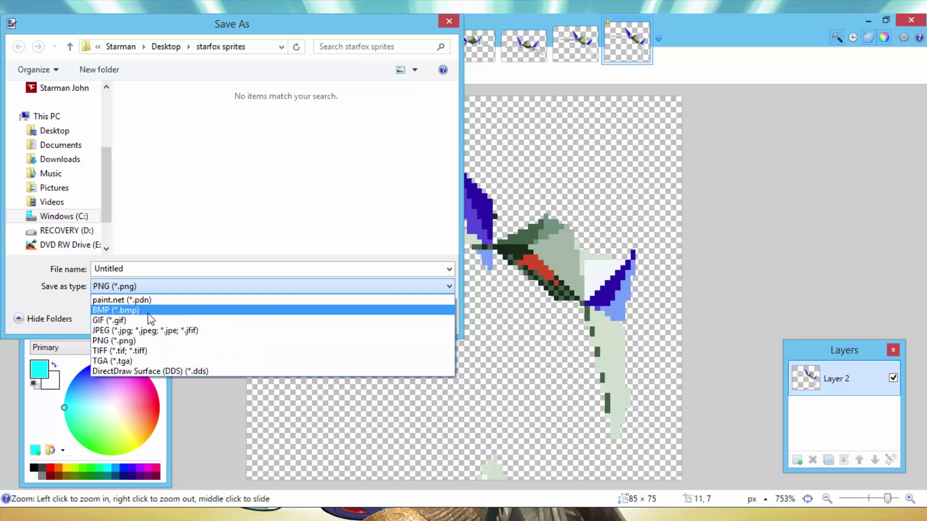
pyautogui.click(149, 319)
pyautogui.click(241, 178)
pyautogui.doubleClick(220, 269)
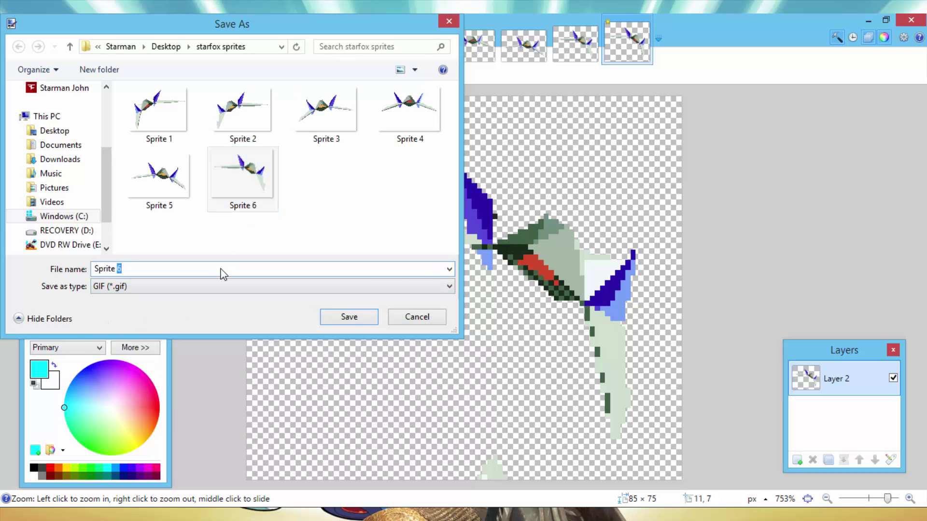
pyautogui.write('7')
pyautogui.click(350, 317)
pyautogui.press('Return')
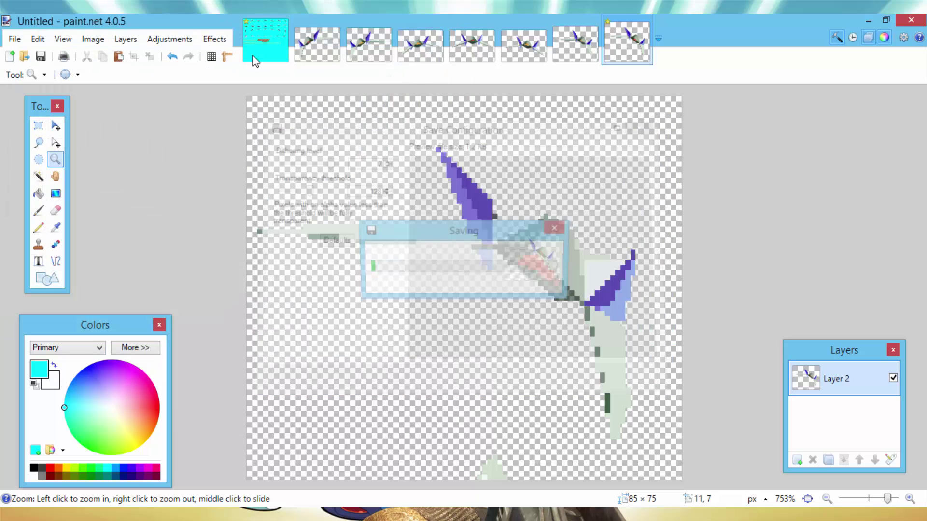
pyautogui.click(261, 53)
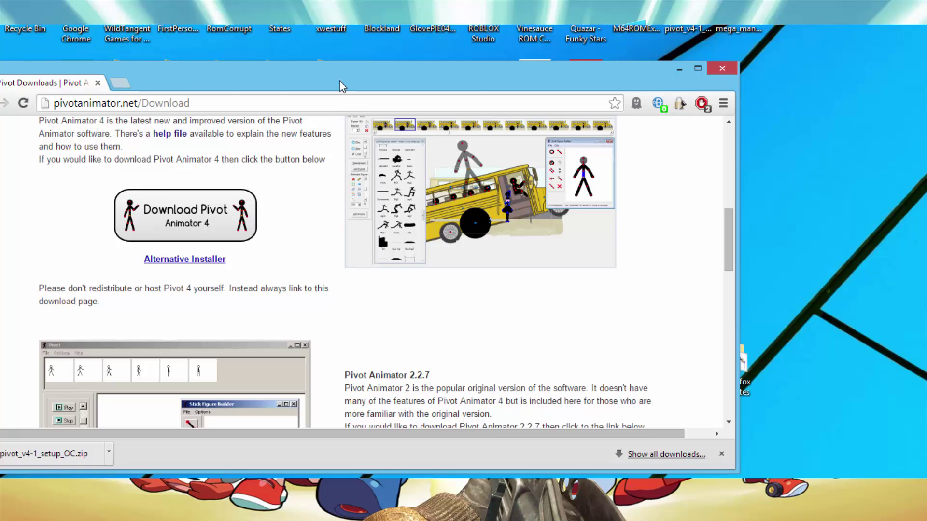
# Switch to the browser, download Pivot Animator 4 through its alternative installer link, and return to the desktop
pyautogui.moveTo(340, 85); pyautogui.dragTo(439, 2)
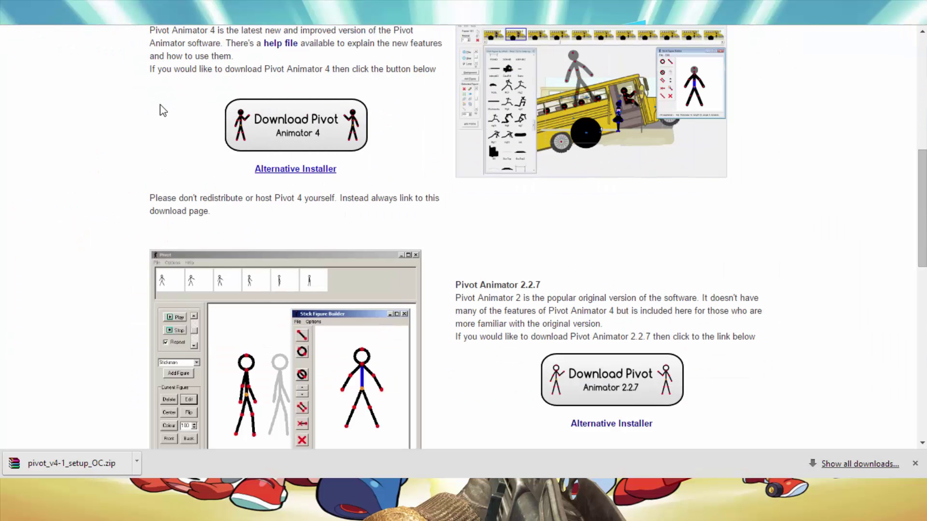
pyautogui.click(314, 171)
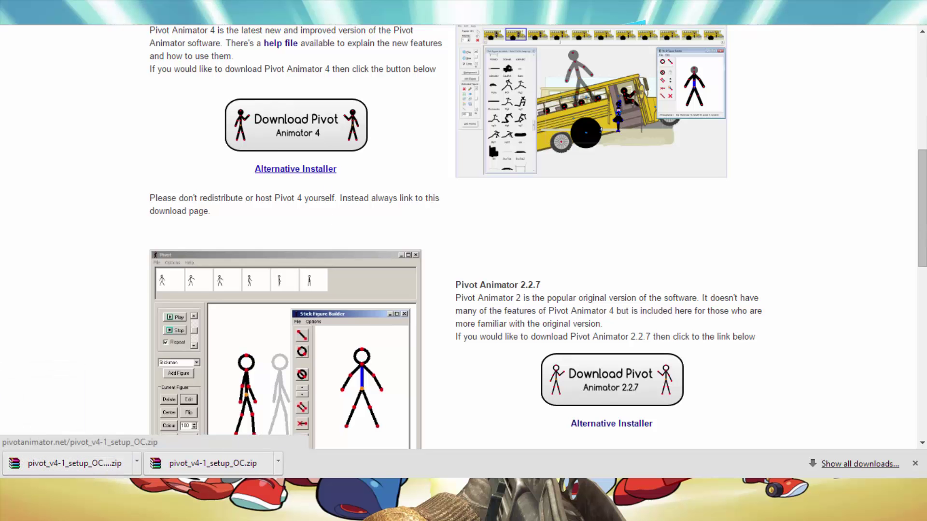
pyautogui.press('super+d')
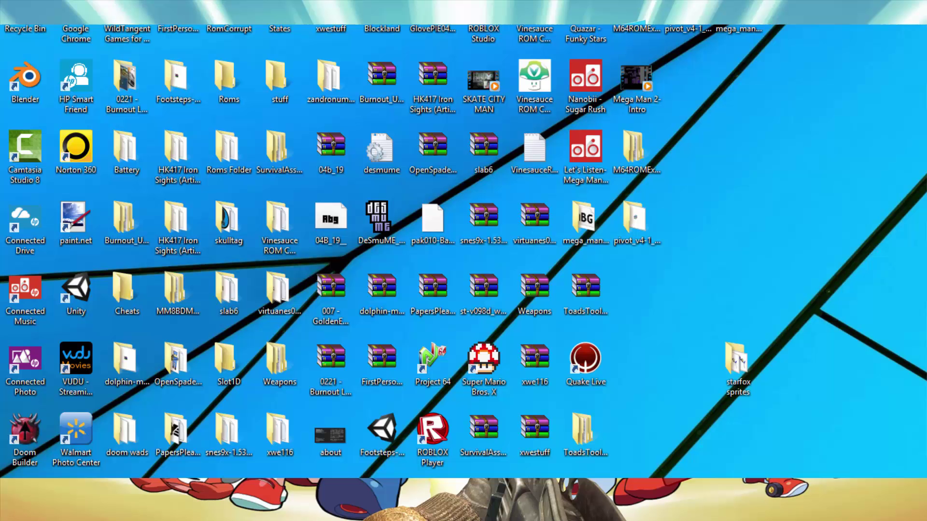
# Extract the pivot_v4-1_setup_OC archive on the desktop, replacing all existing files
pyautogui.rightClick(667, 29)
pyautogui.click(700, 46)
pyautogui.click(504, 377)
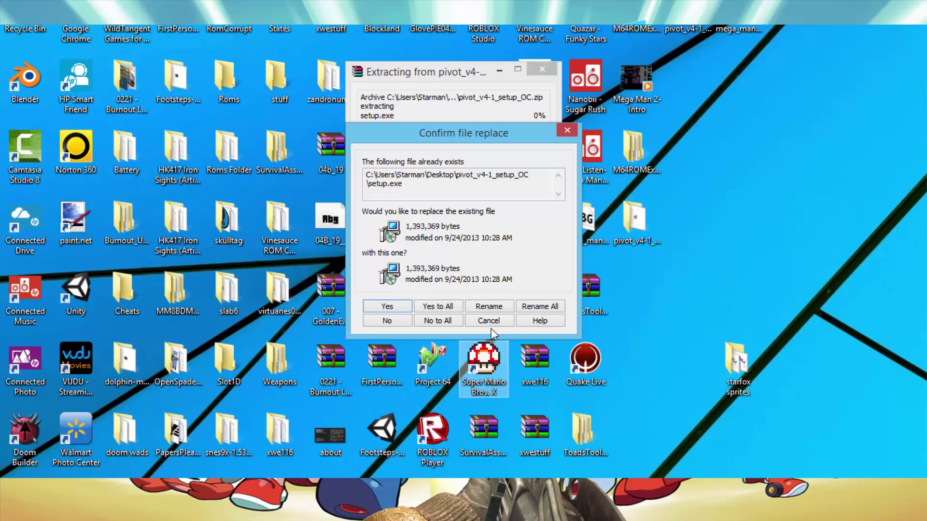
pyautogui.click(445, 307)
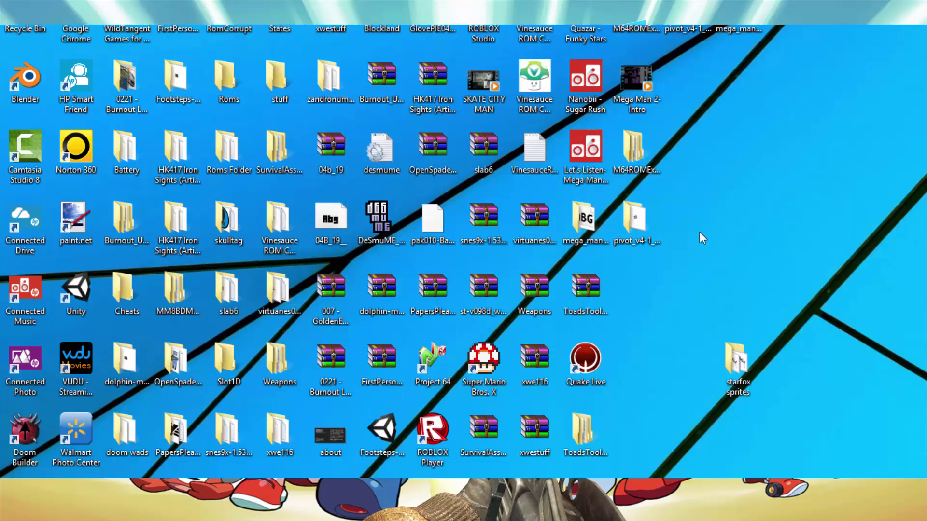
# Run the setup application from the extracted pivot_v4-1_setup_OC folder and close the folder window
pyautogui.doubleClick(634, 222)
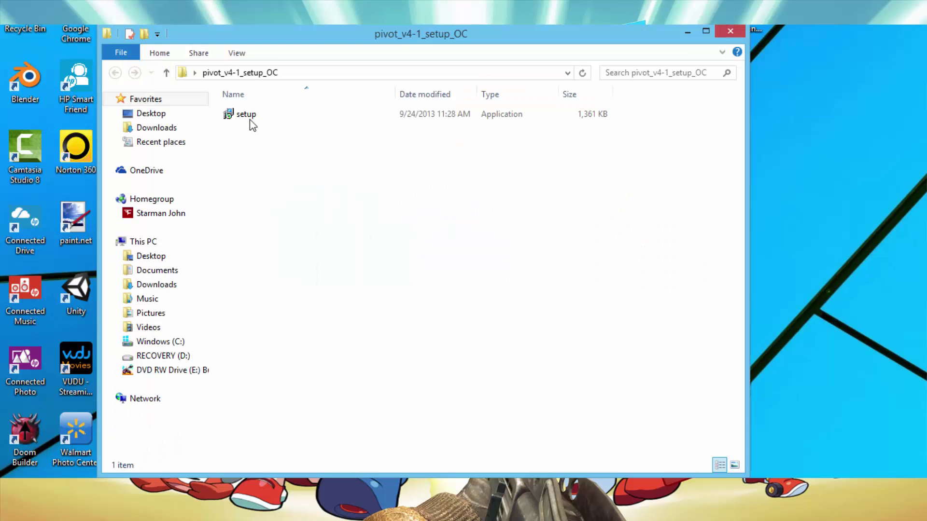
pyautogui.click(250, 120)
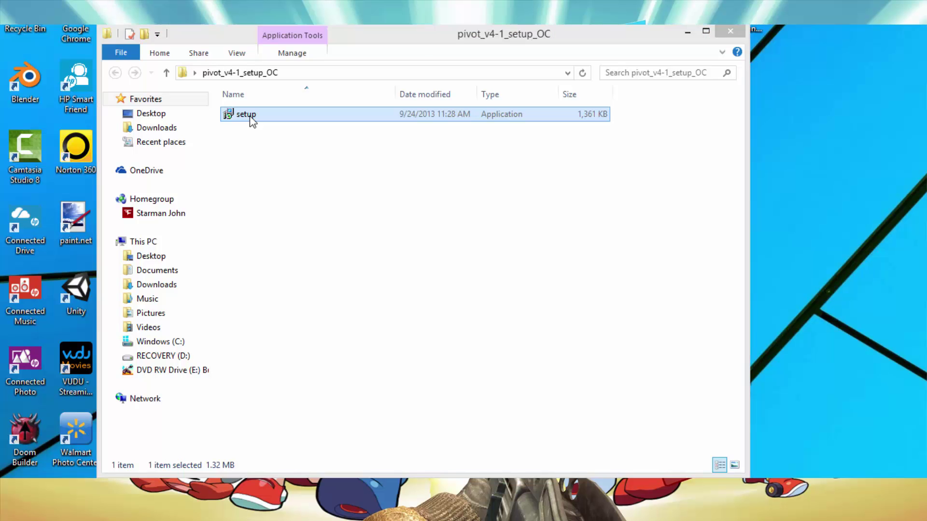
pyautogui.doubleClick(251, 119)
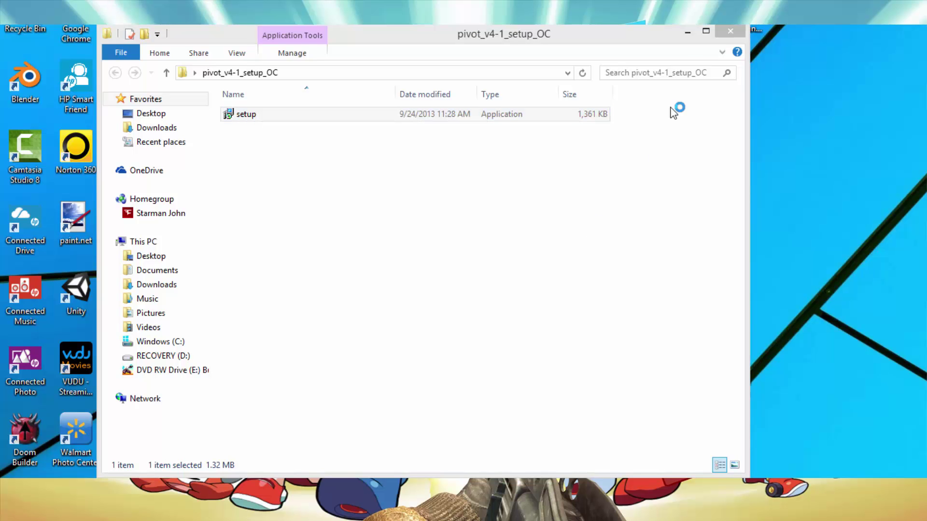
pyautogui.click(723, 28)
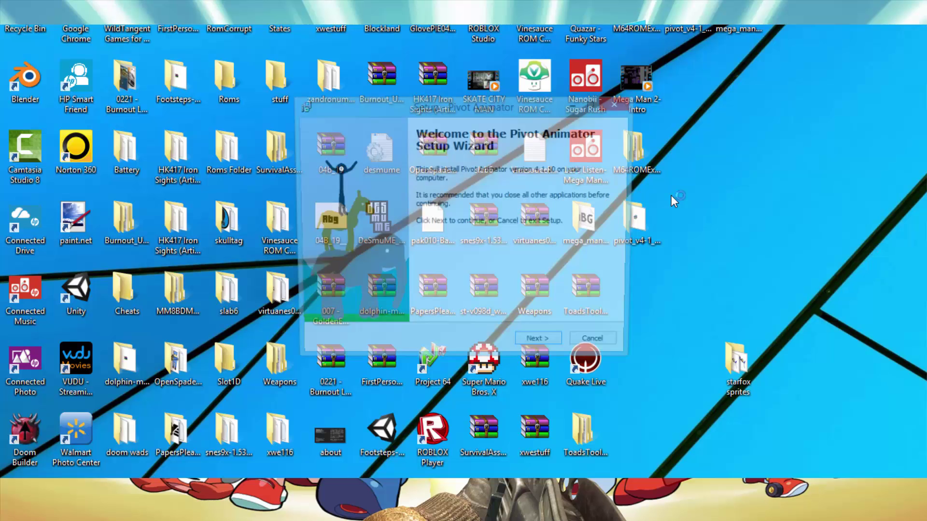
# Accept the Pivot Animator licence agreement and complete the setup wizard without viewing the ReadMe
pyautogui.click(549, 354)
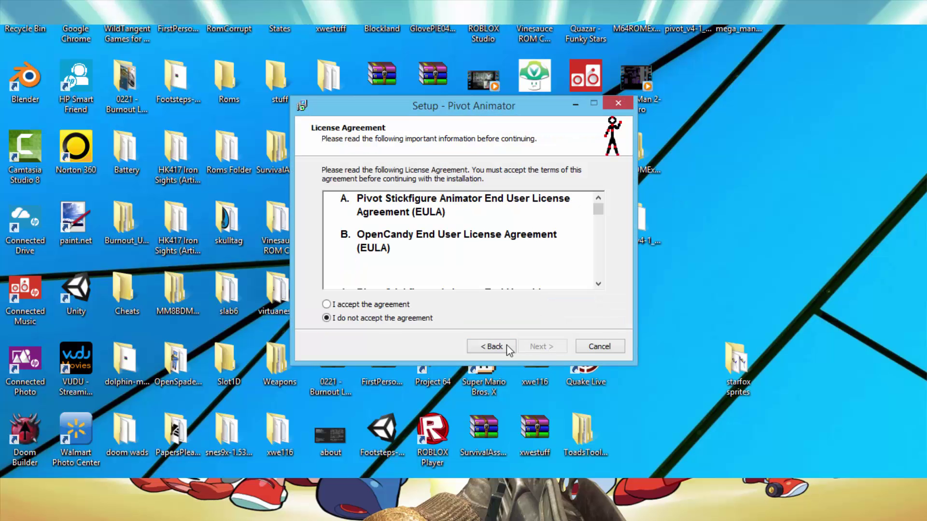
pyautogui.click(407, 306)
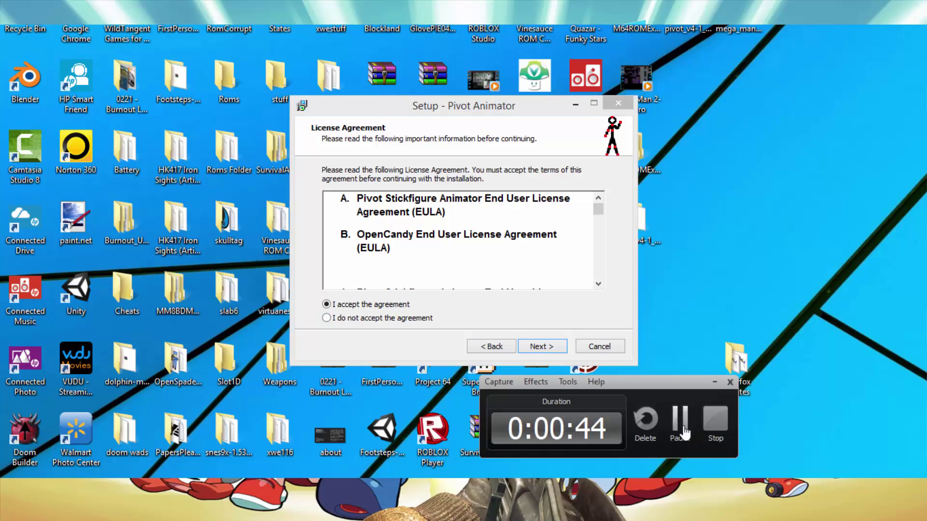
pyautogui.click(685, 420)
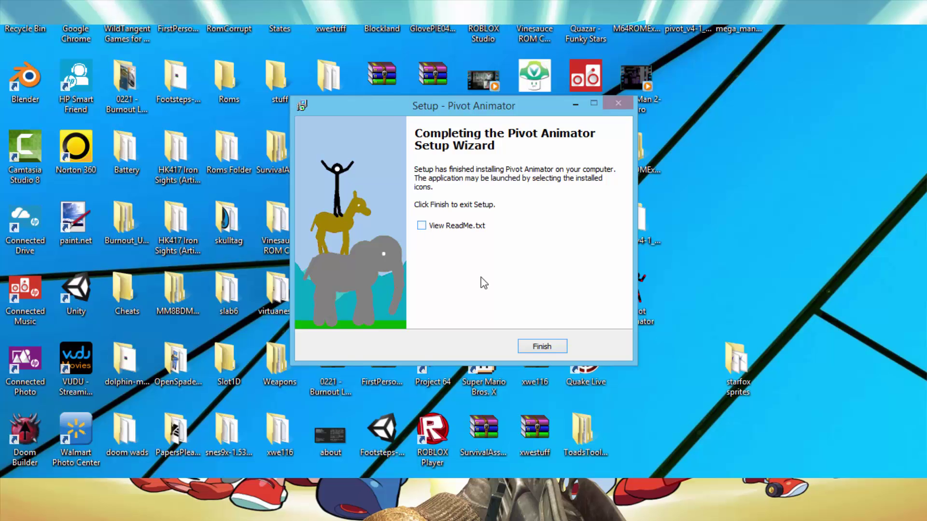
pyautogui.click(542, 347)
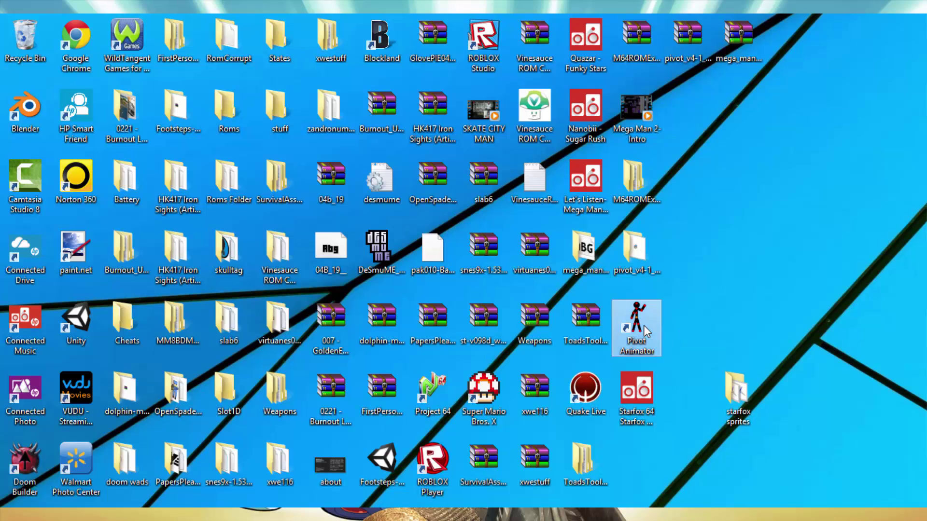
# Launch Pivot Animator from the desktop, maximize its window and delete the default stick figure
pyautogui.doubleClick(644, 325)
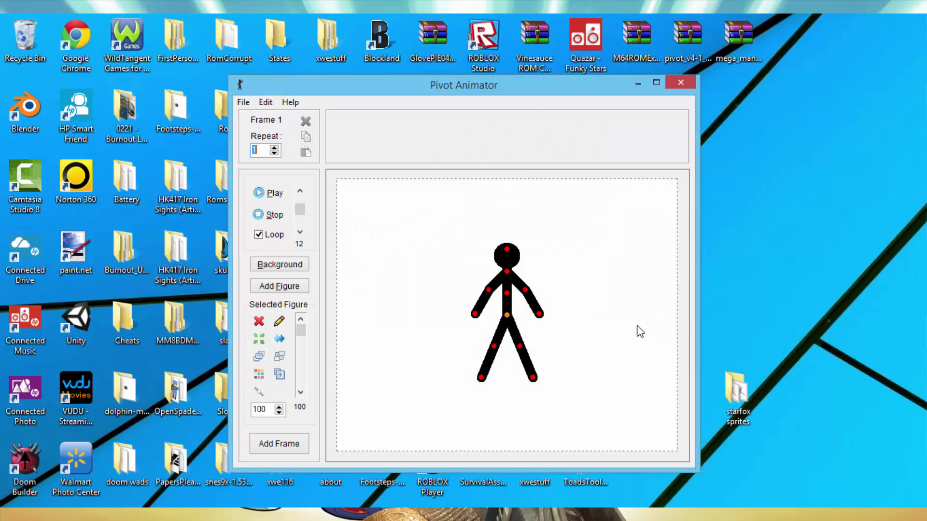
pyautogui.doubleClick(531, 85)
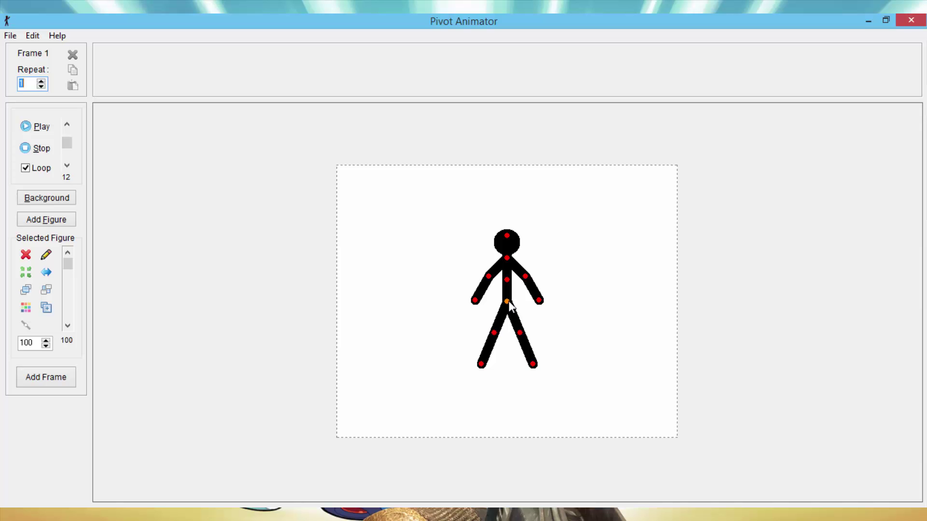
pyautogui.press('Delete')
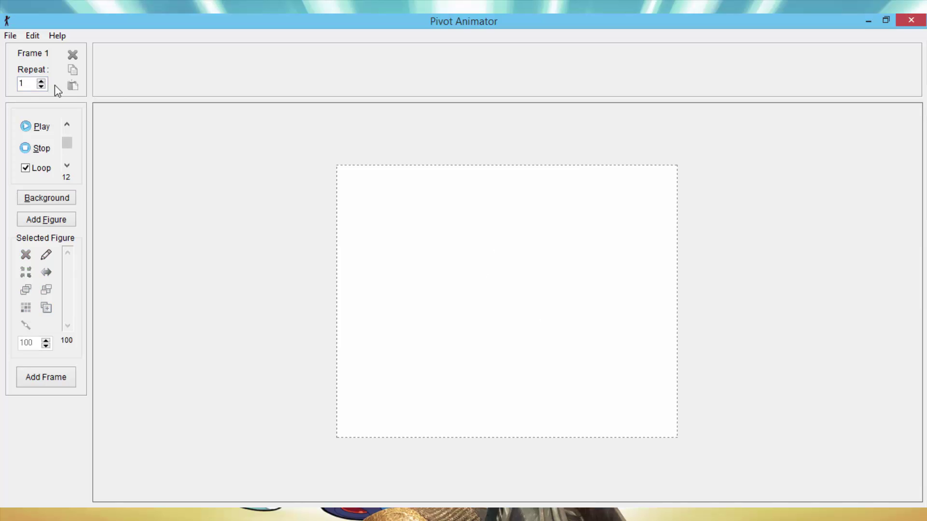
# Preview several boost and idol sprites in the starfox sprites folder, and load Sprite 1 as a sprite image
pyautogui.click(10, 36)
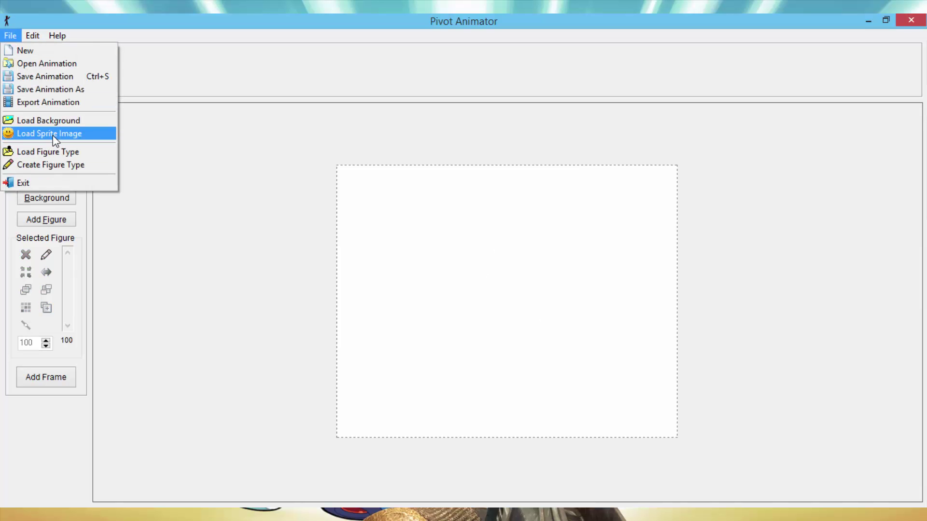
pyautogui.click(94, 133)
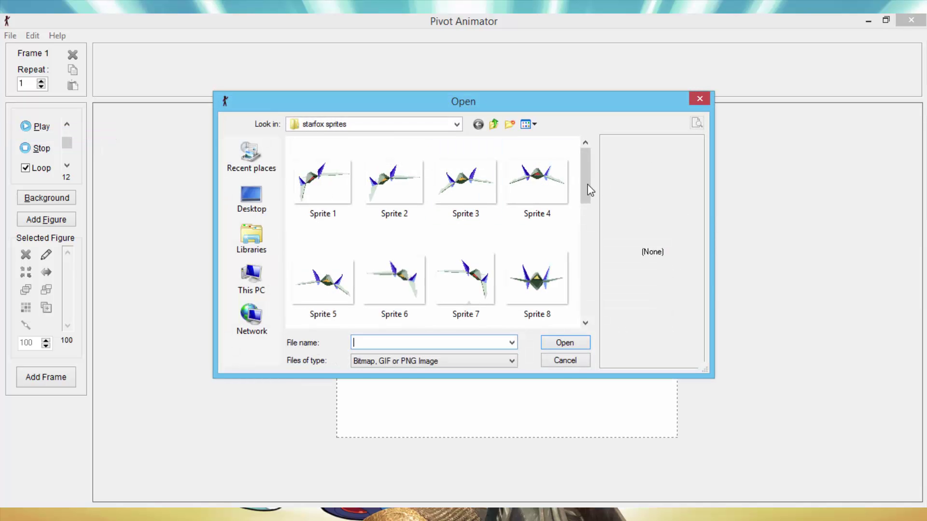
pyautogui.moveTo(588, 188); pyautogui.dragTo(574, 311)
pyautogui.click(323, 188)
pyautogui.click(333, 295)
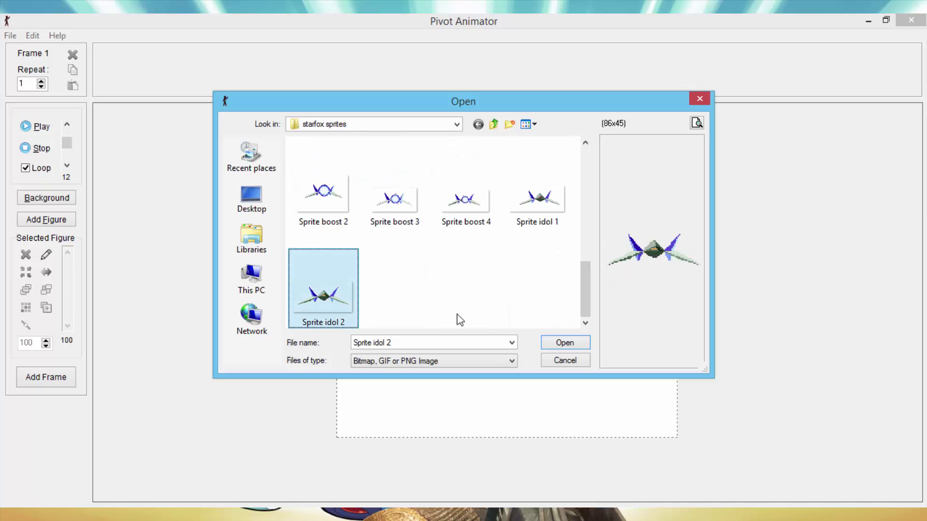
pyautogui.click(348, 205)
pyautogui.click(408, 201)
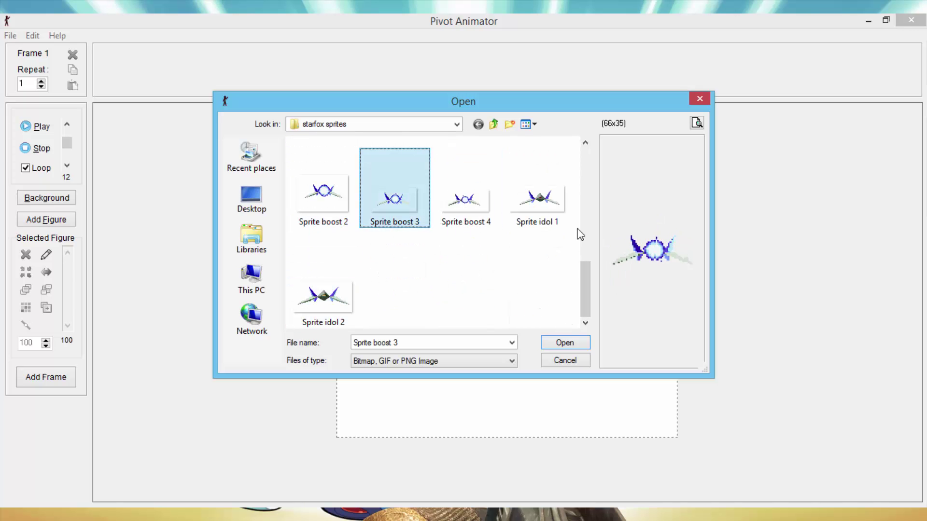
pyautogui.click(334, 290)
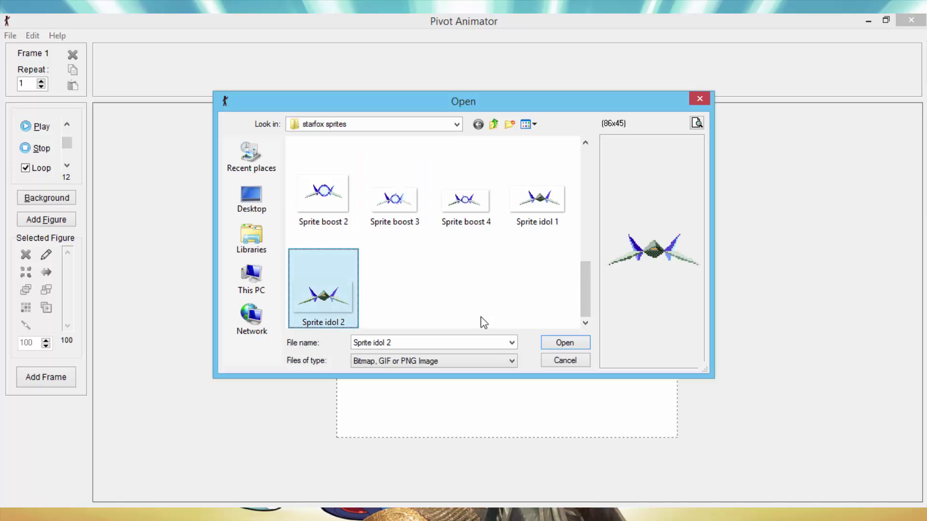
pyautogui.moveTo(583, 294); pyautogui.dragTo(583, 180)
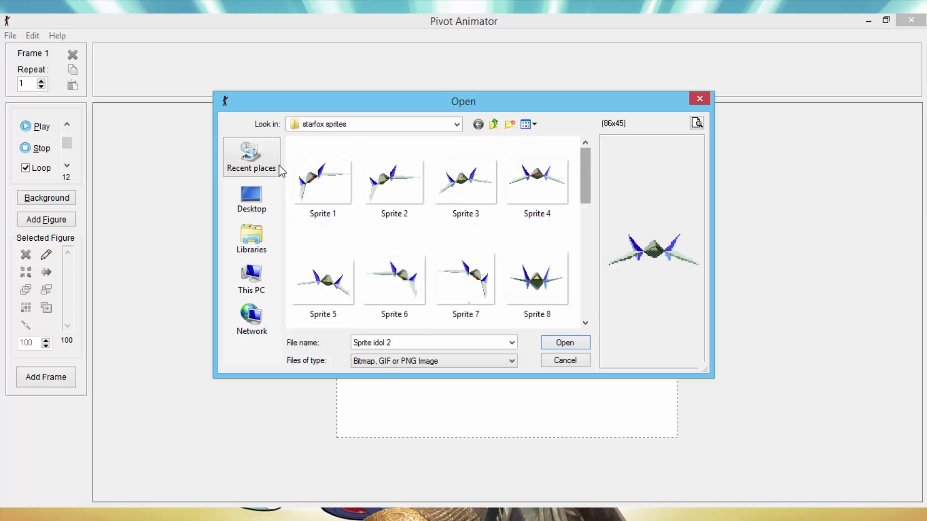
pyautogui.doubleClick(337, 176)
# Scale the loaded ship sprite to 200 and reposition it near the middle of the canvas
pyautogui.moveTo(506, 302); pyautogui.dragTo(448, 290)
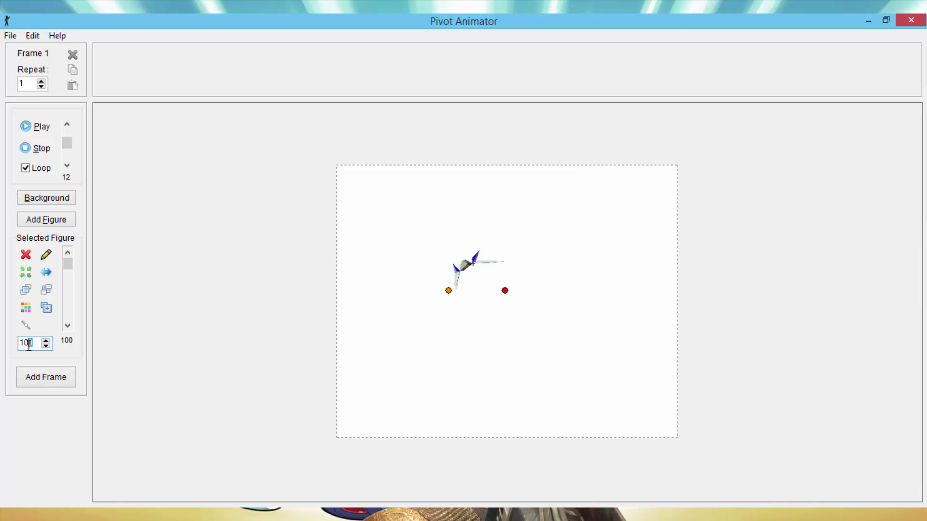
pyautogui.write('5')
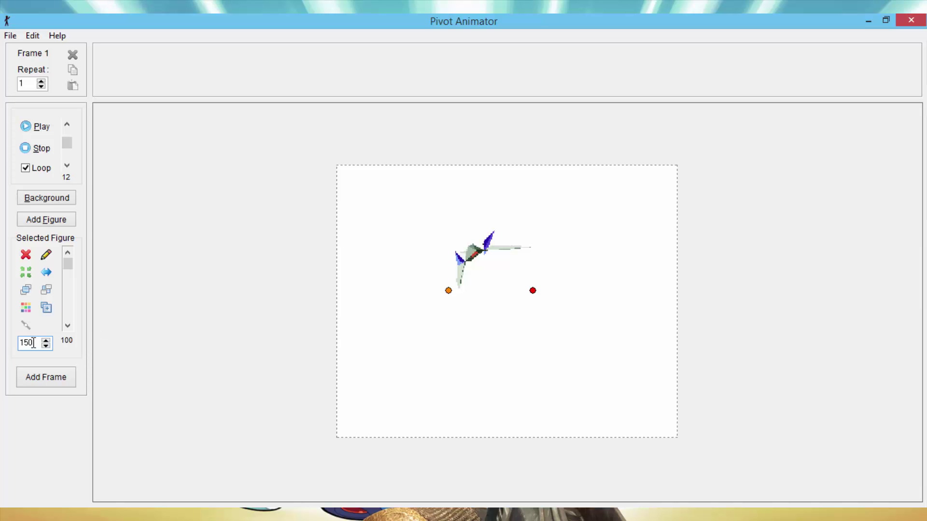
pyautogui.moveTo(33, 343); pyautogui.dragTo(10, 346)
pyautogui.write('200')
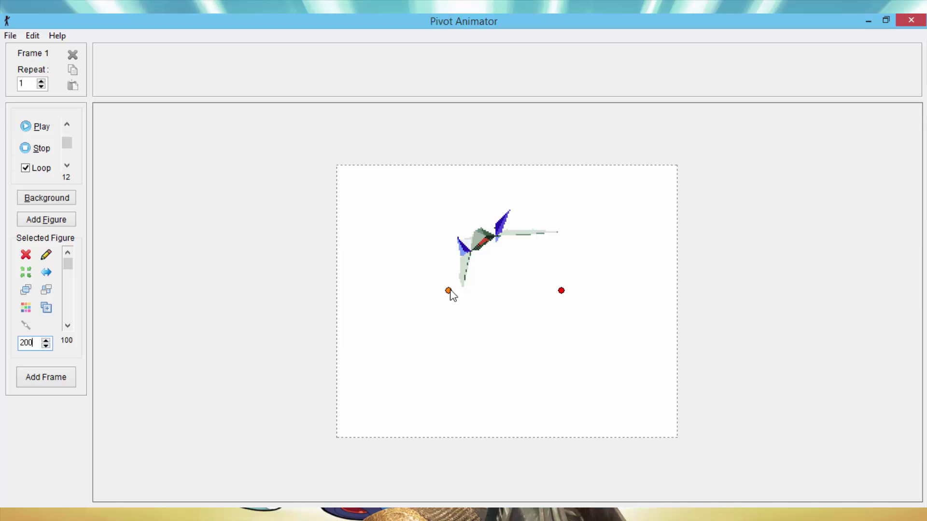
pyautogui.moveTo(449, 291); pyautogui.dragTo(441, 333)
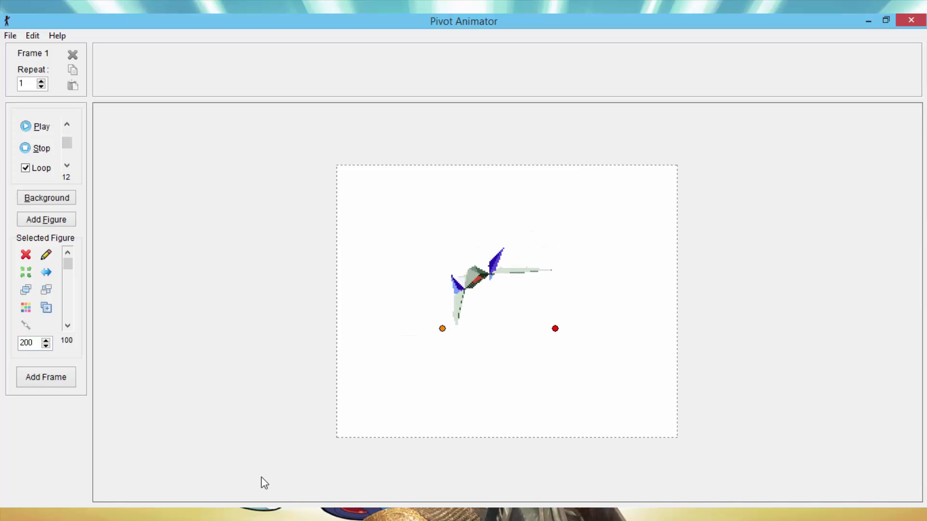